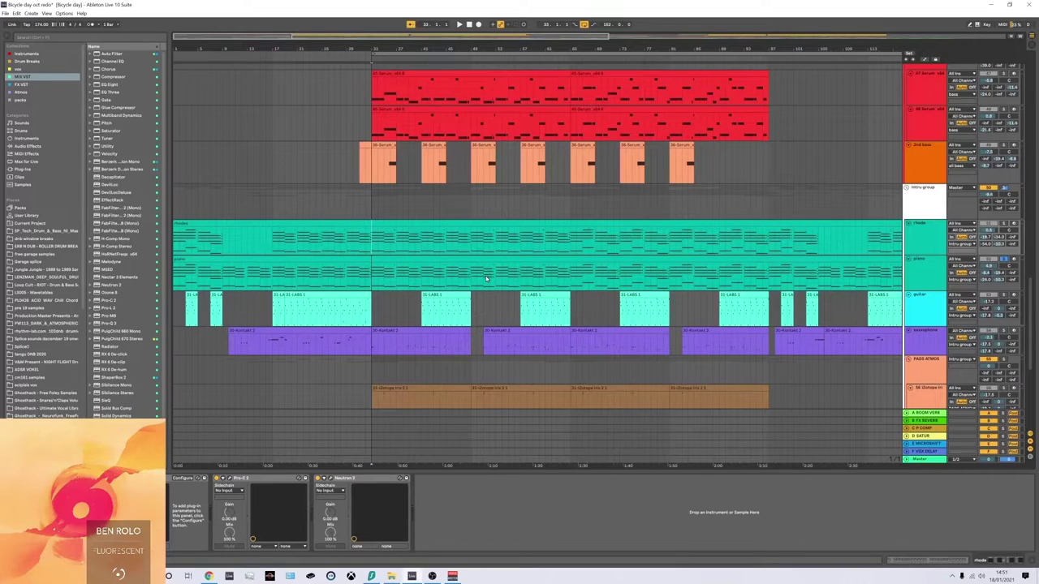
# Scroll down the arrangement to see the drum group, bass and green vocal tracks.
pyautogui.scroll(-3, 486, 279)
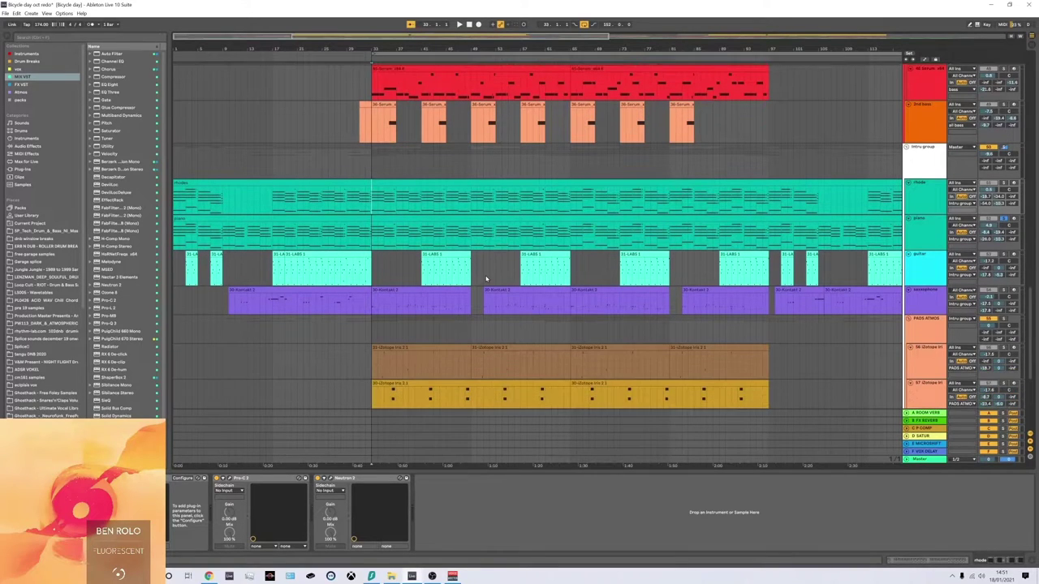
pyautogui.scroll(-2, 486, 279)
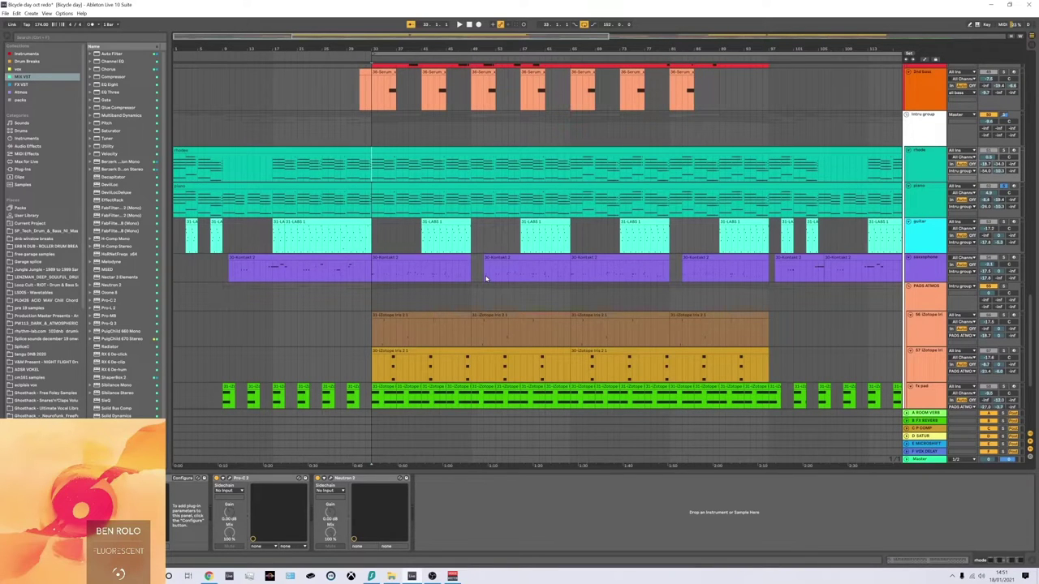
pyautogui.scroll(-4, 486, 278)
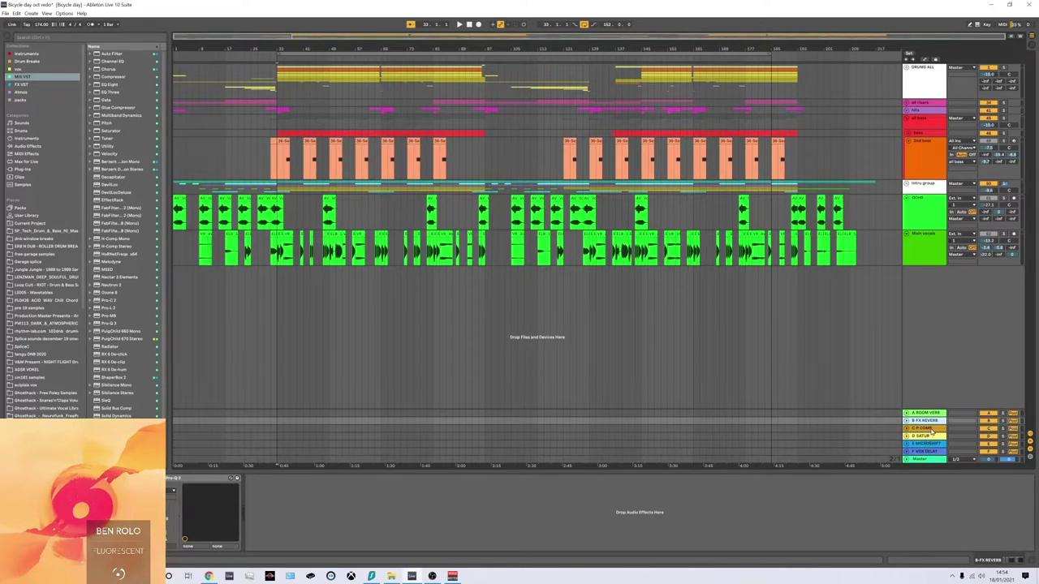
# Inspect the device chains of the C P COMP, D SATUR, E MICROSHIFT and F VOX DELAY returns.
pyautogui.click(926, 428)
pyautogui.click(927, 437)
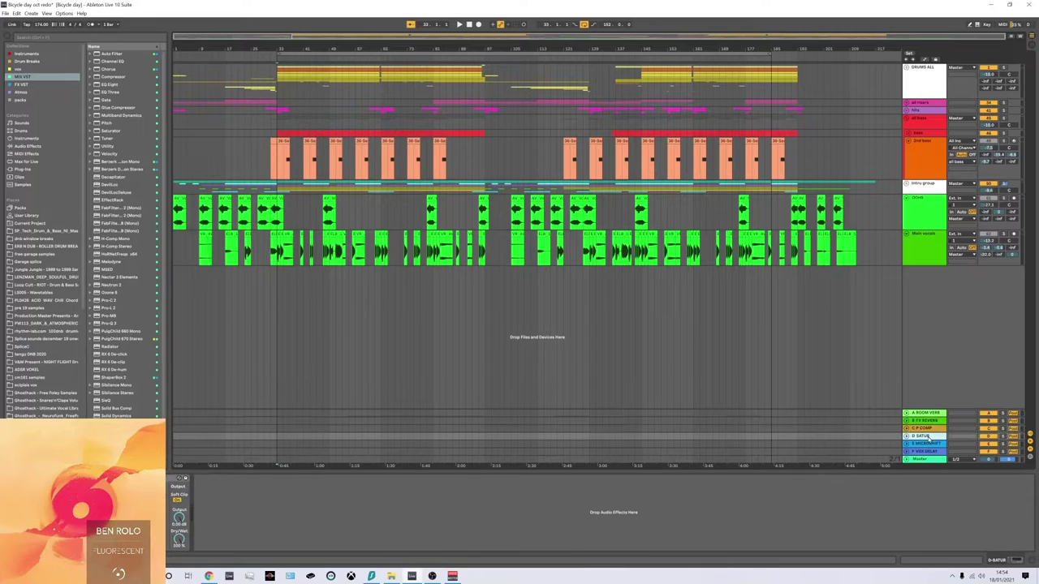
pyautogui.click(927, 444)
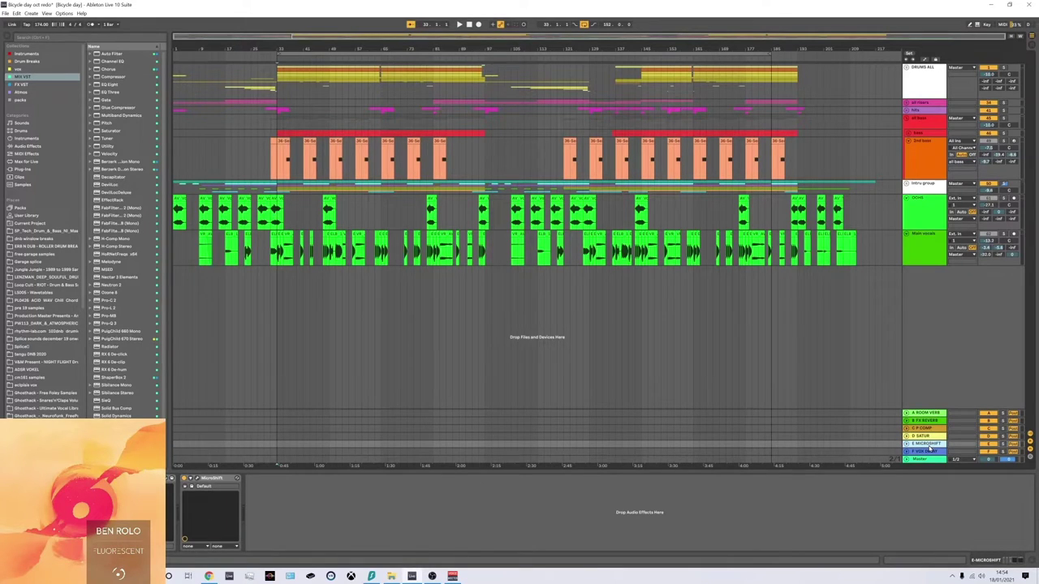
pyautogui.click(927, 453)
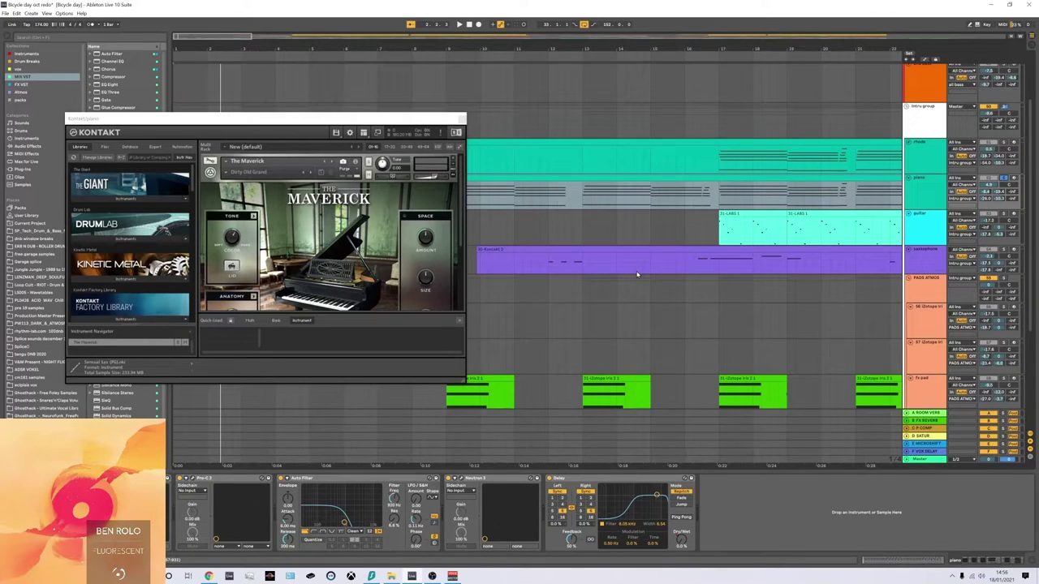
# Play the song to hear the piano's The Maverick instrument.
pyautogui.press('space')
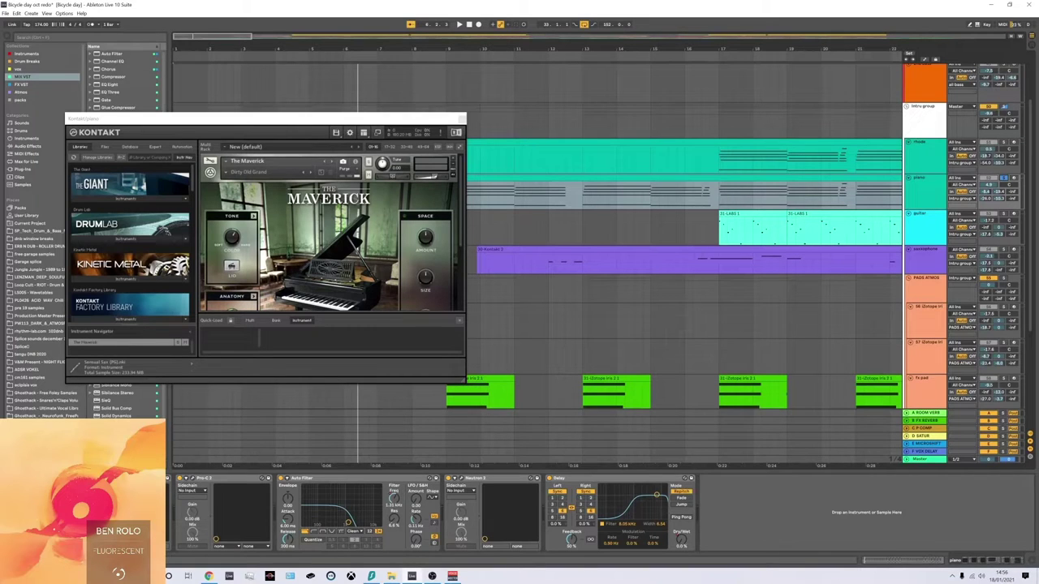
# Open the piano's Pro-Q 3 beside The Maverick, audition it, and briefly view Pro-C 2.
pyautogui.click(180, 478)
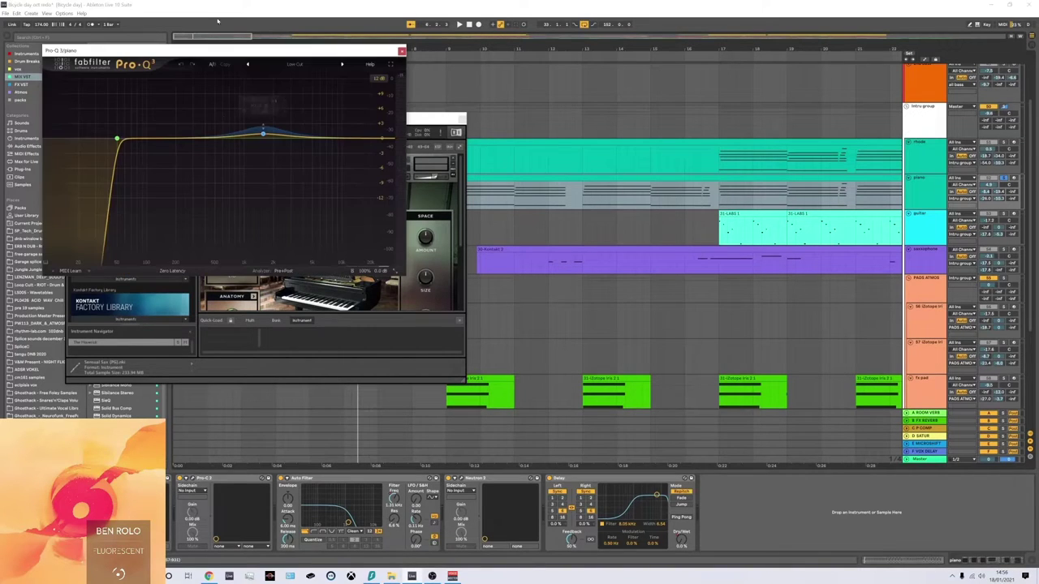
pyautogui.moveTo(185, 50); pyautogui.dragTo(607, 60)
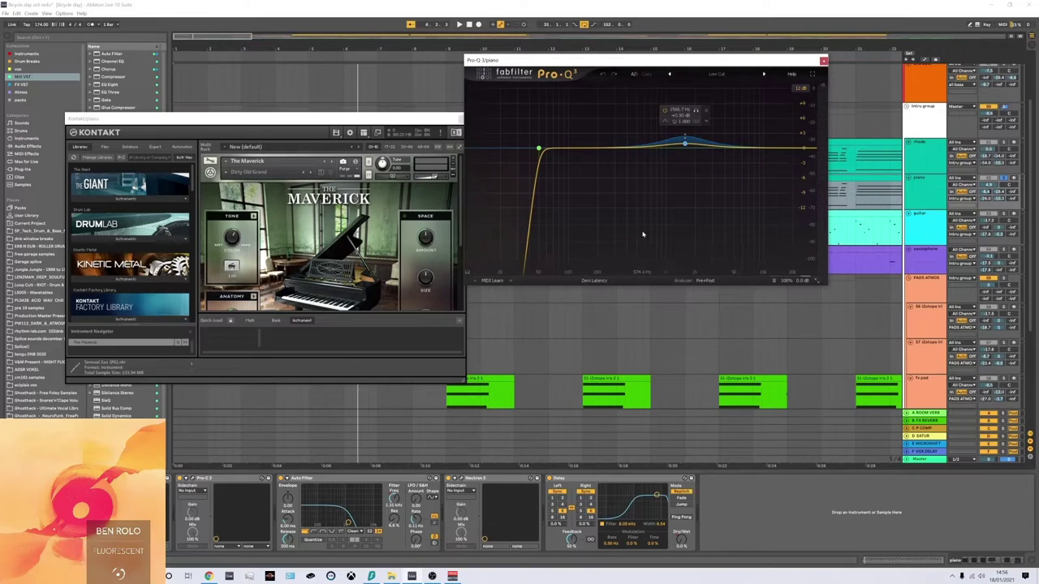
pyautogui.press('space')
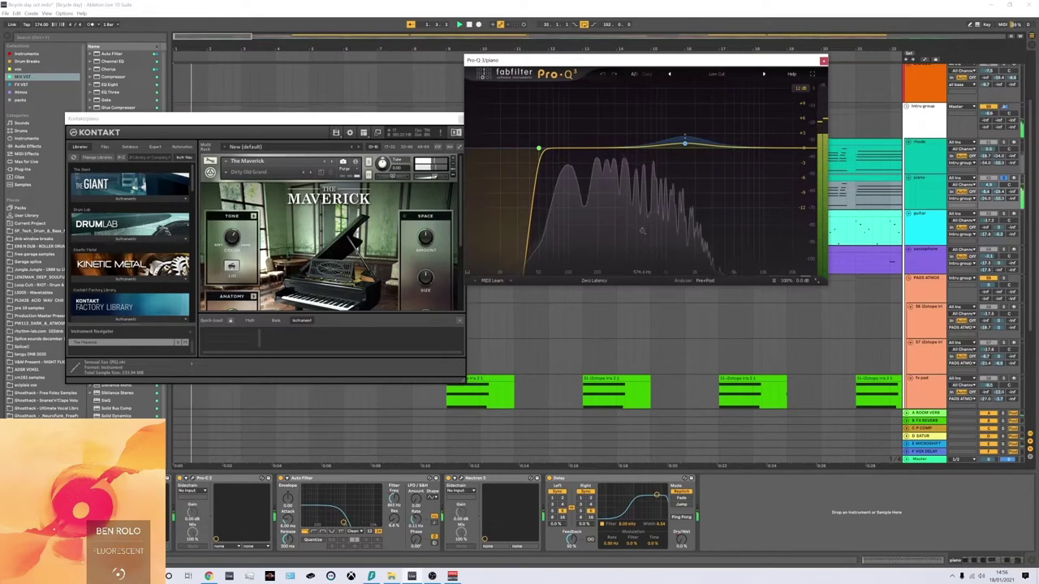
pyautogui.press('space')
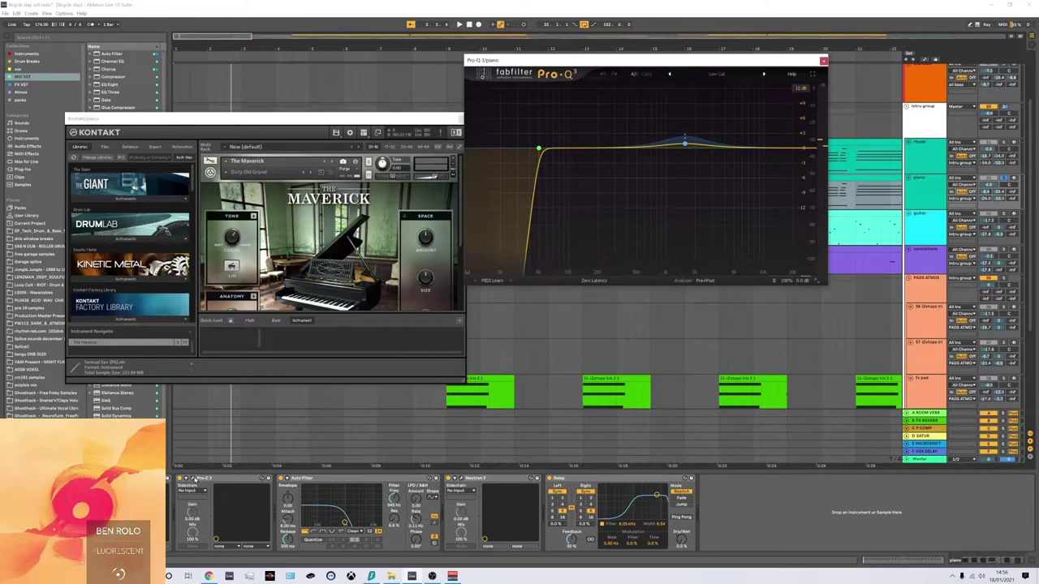
pyautogui.click(191, 479)
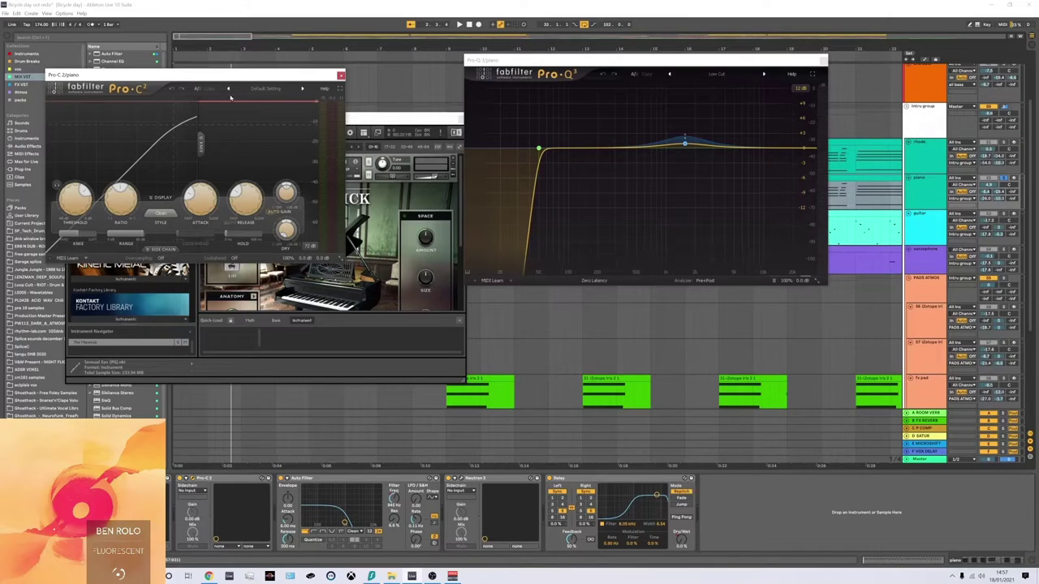
pyautogui.click(341, 76)
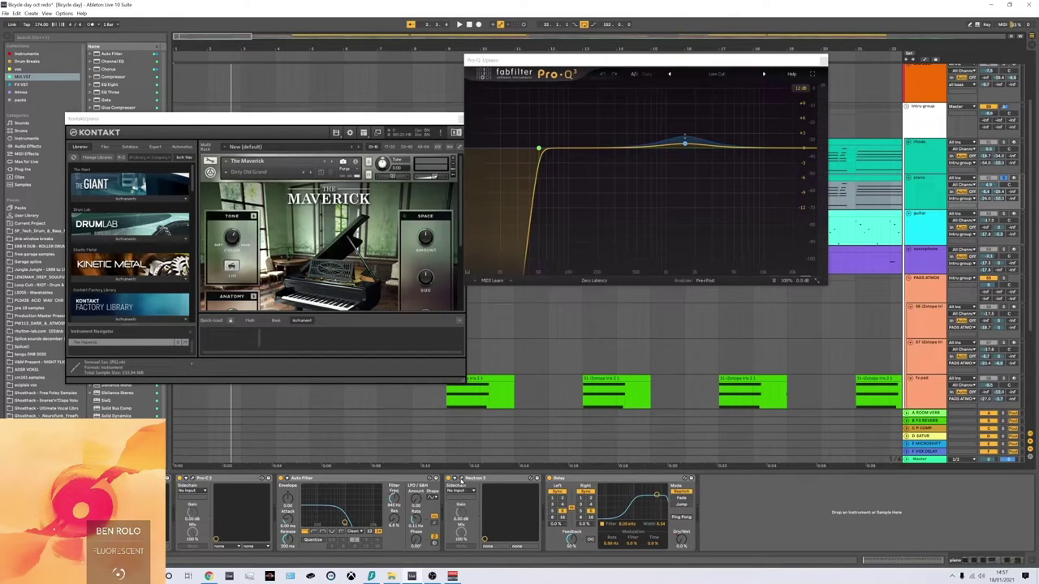
# Browse Neutron 2's Compressor, Gate and Exciter modules, then close Neutron and Kontakt.
pyautogui.click(461, 479)
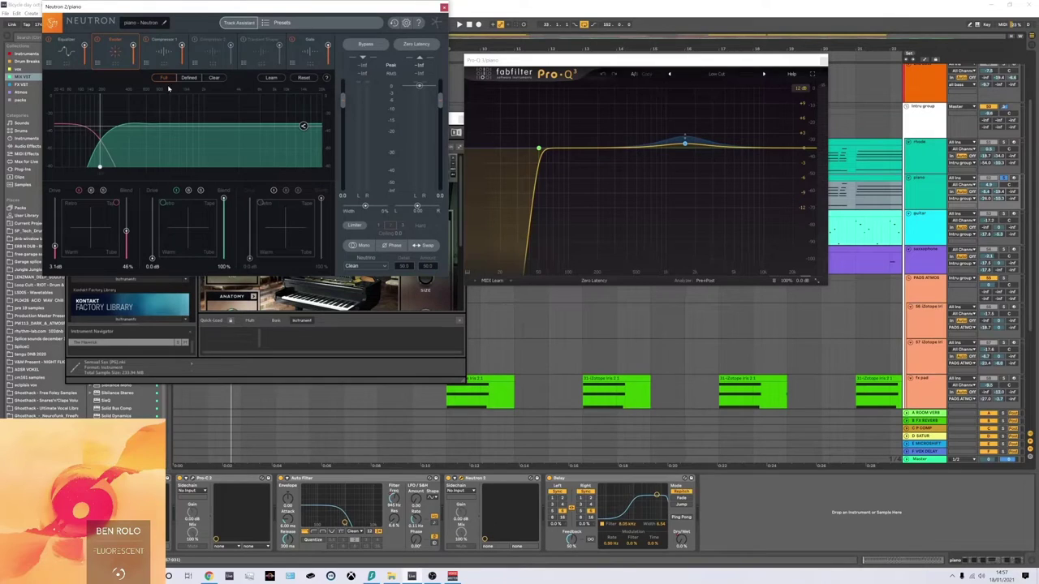
pyautogui.click(156, 52)
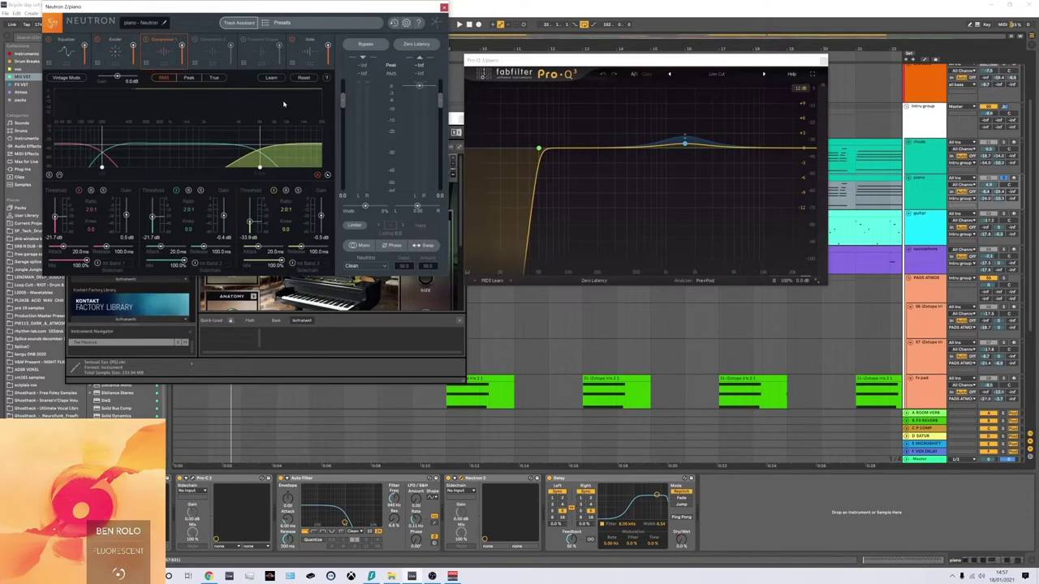
pyautogui.click(313, 62)
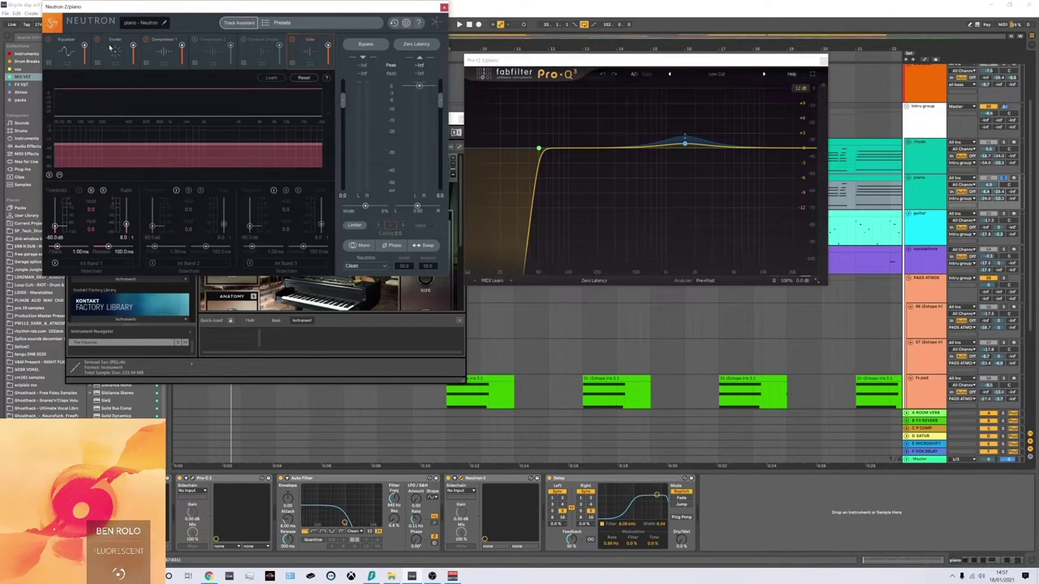
pyautogui.click(113, 50)
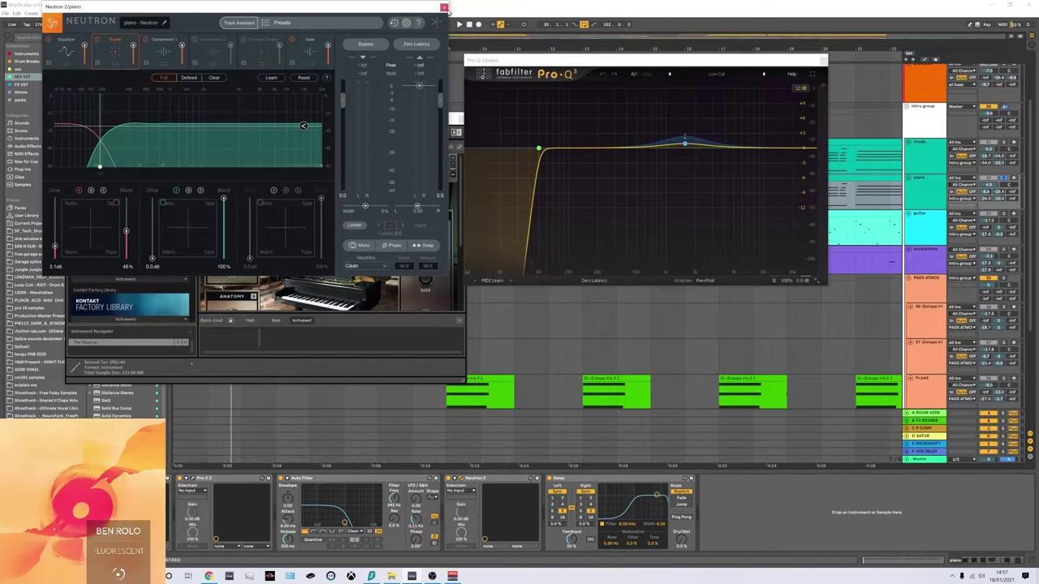
pyautogui.click(443, 7)
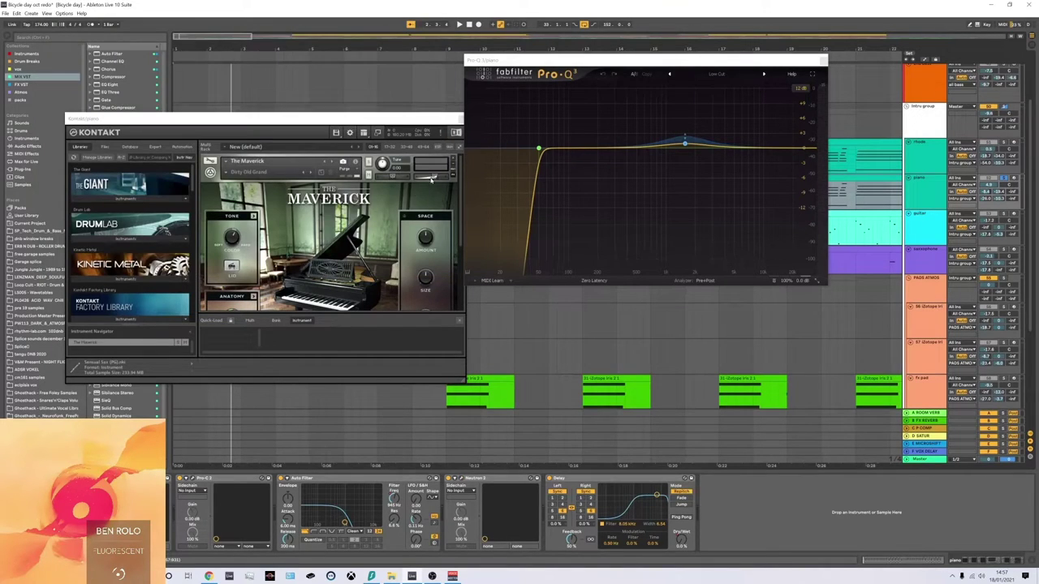
pyautogui.click(459, 120)
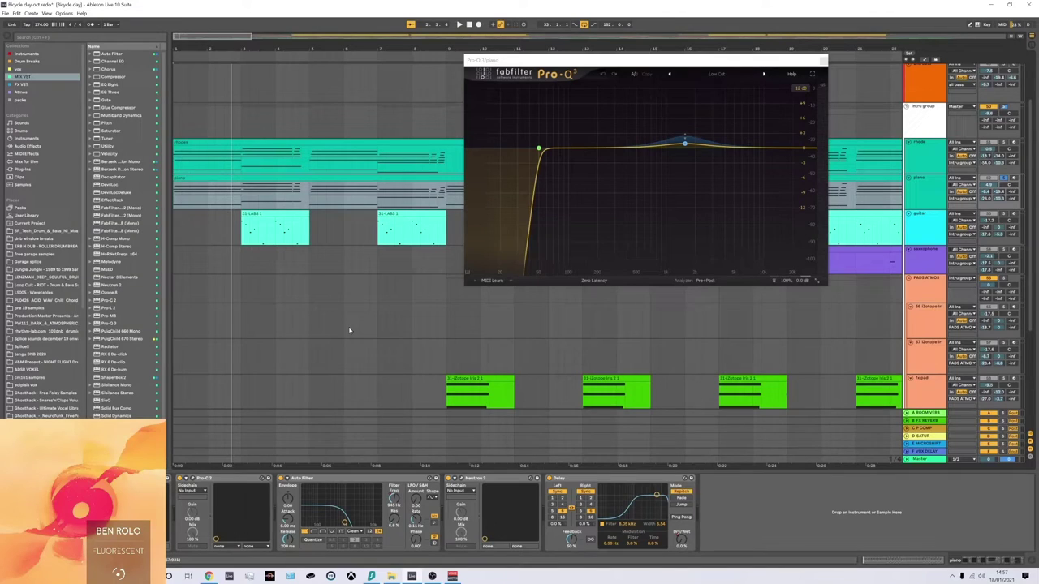
# Close the Pro-Q 3 window and open the rhode track's Kontakt instrument.
pyautogui.click(823, 60)
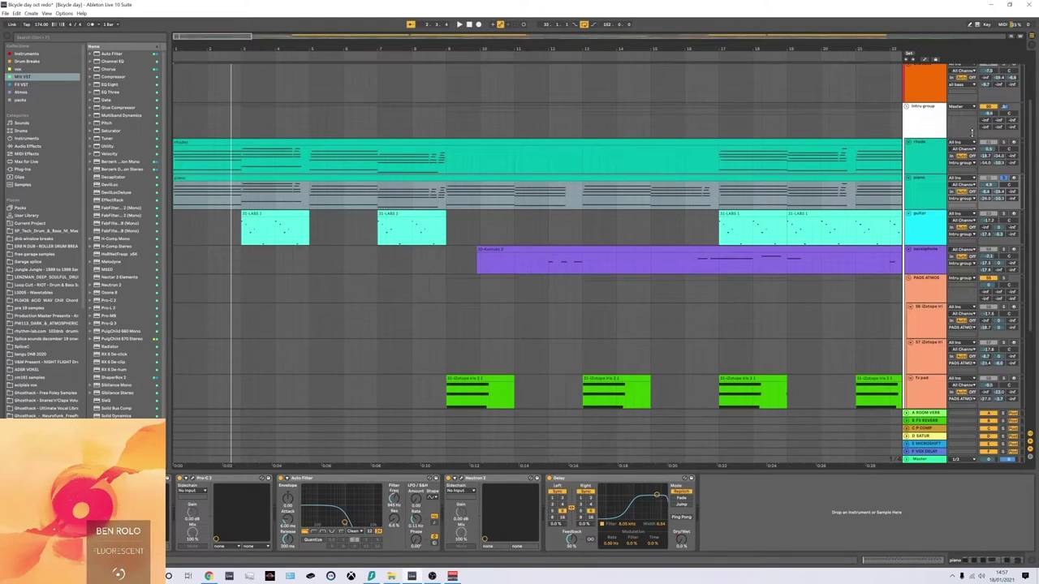
pyautogui.click(933, 151)
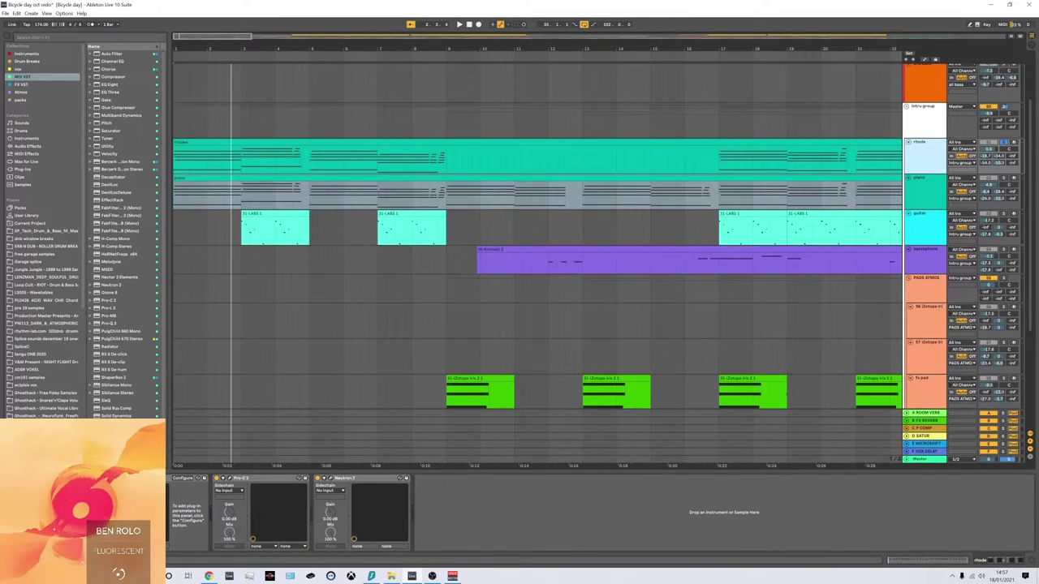
pyautogui.hotkey('ctrl', 'alt', 'p')
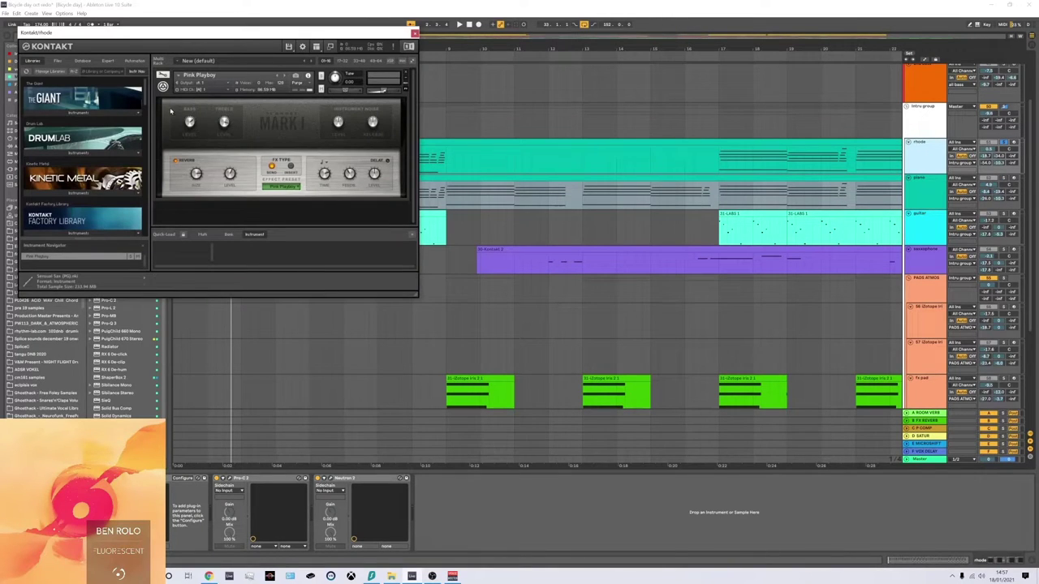
pyautogui.scroll(-4, 107, 170)
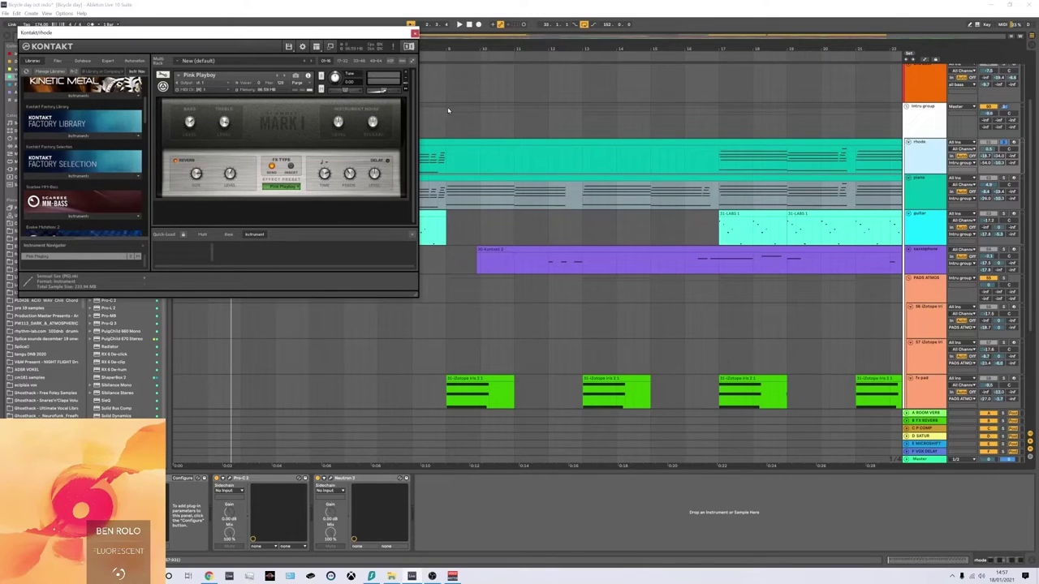
# Solo the rhode track instead of the piano and play from the song start.
pyautogui.click(1004, 178)
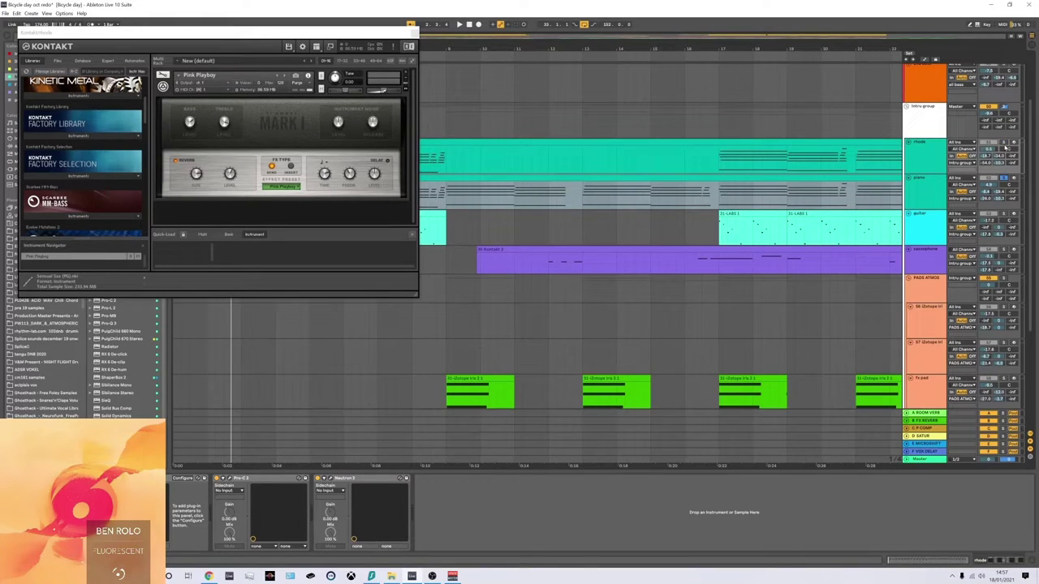
pyautogui.click(1006, 144)
pyautogui.press('space')
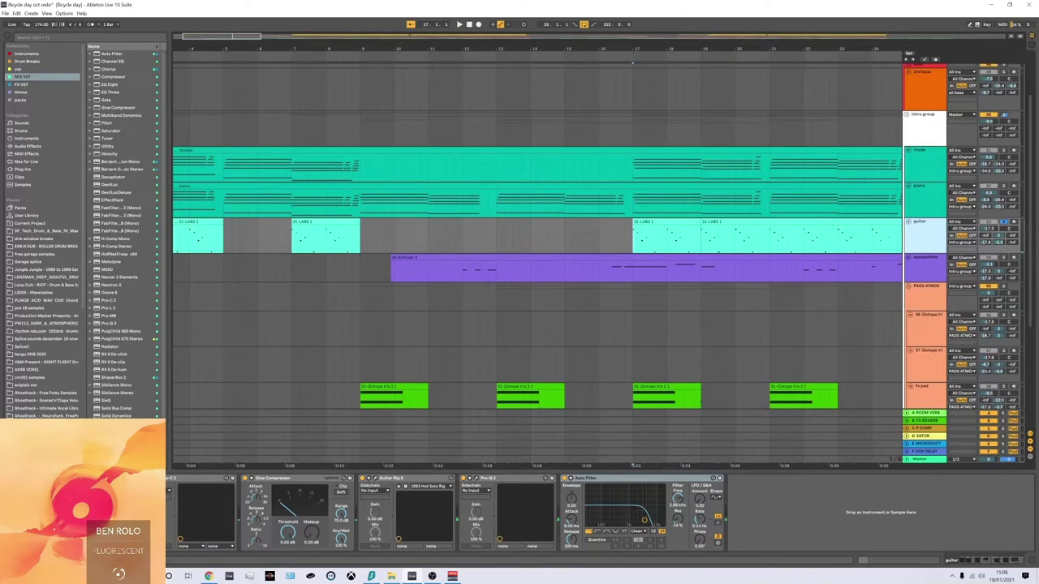
pyautogui.hotkey('ctrl', 'alt', 'p')
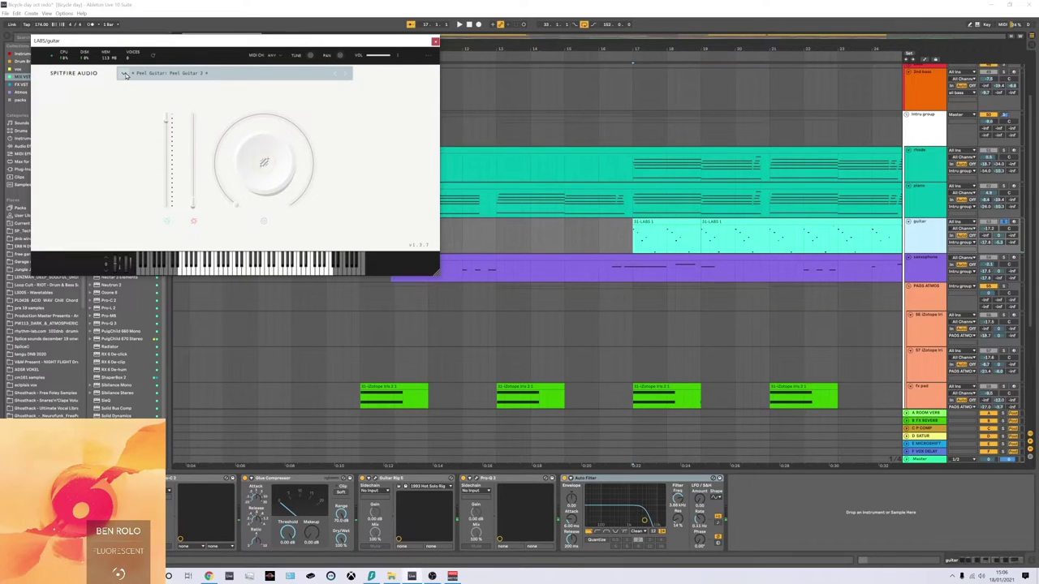
pyautogui.click(126, 74)
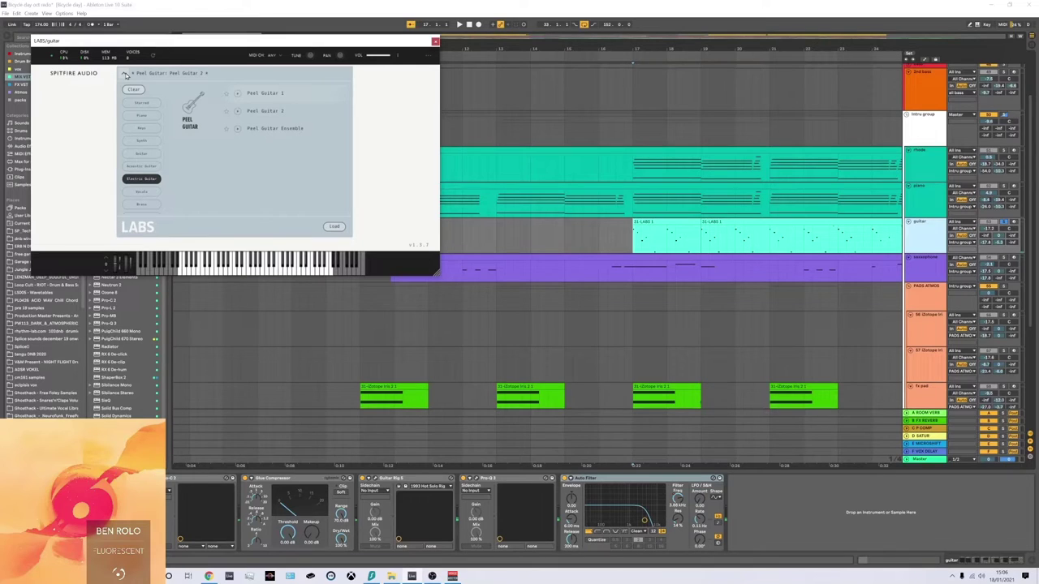
pyautogui.click(435, 41)
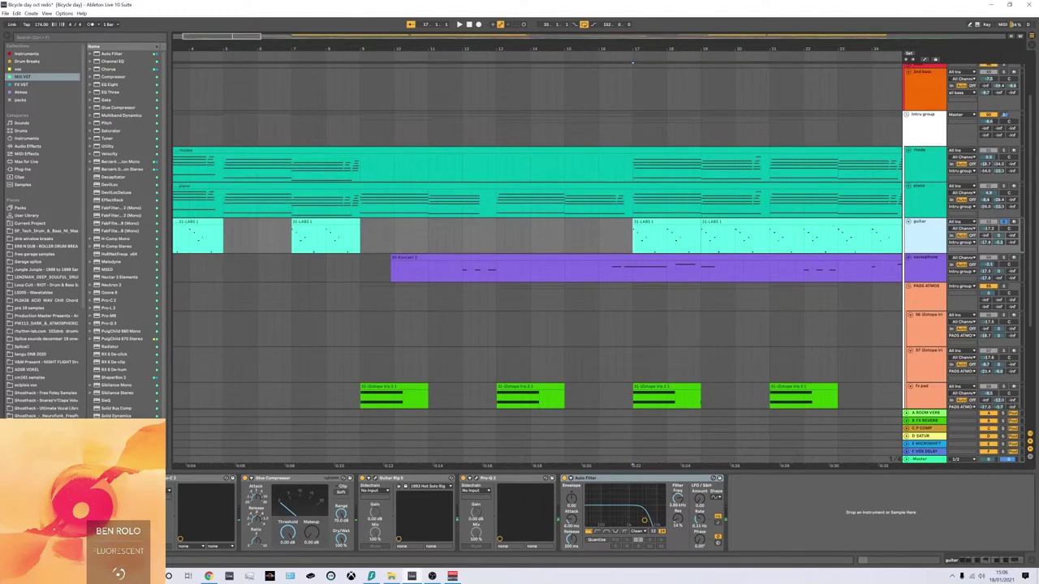
# Add the Radiator saturator to the guitar track, then check the Guitar Rig 6 amp.
pyautogui.moveTo(108, 346); pyautogui.dragTo(231, 247)
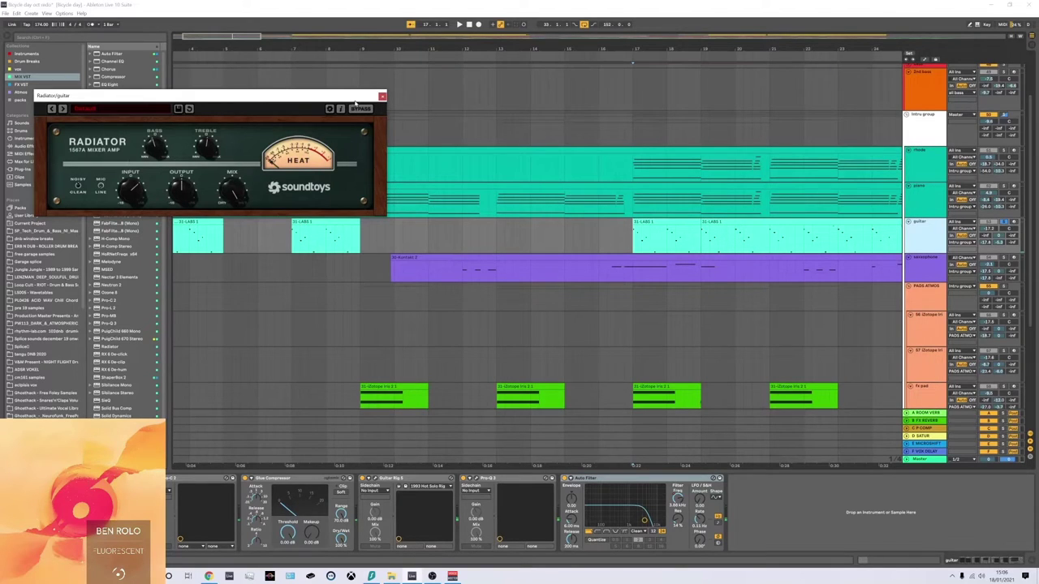
pyautogui.click(383, 97)
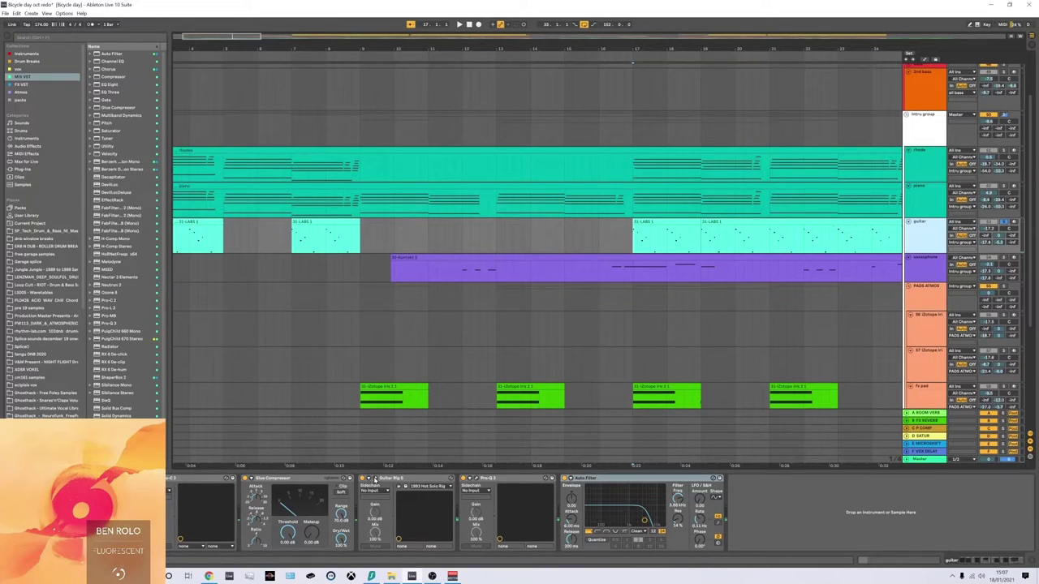
pyautogui.click(375, 479)
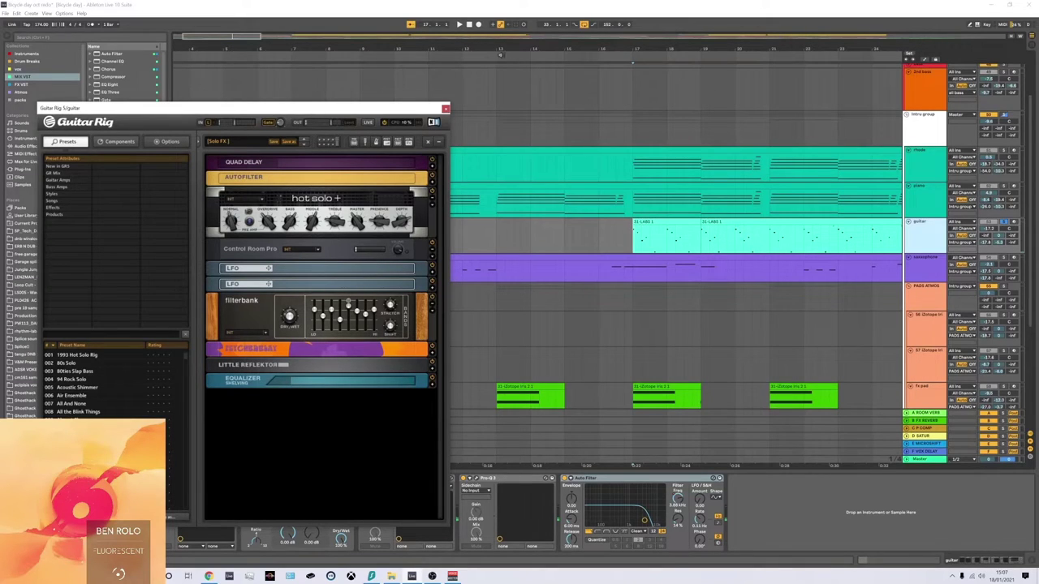
pyautogui.click(445, 108)
# Check the guitar's Pro-Q 3 EQ curve, then move down to the bass tracks.
pyautogui.click(478, 480)
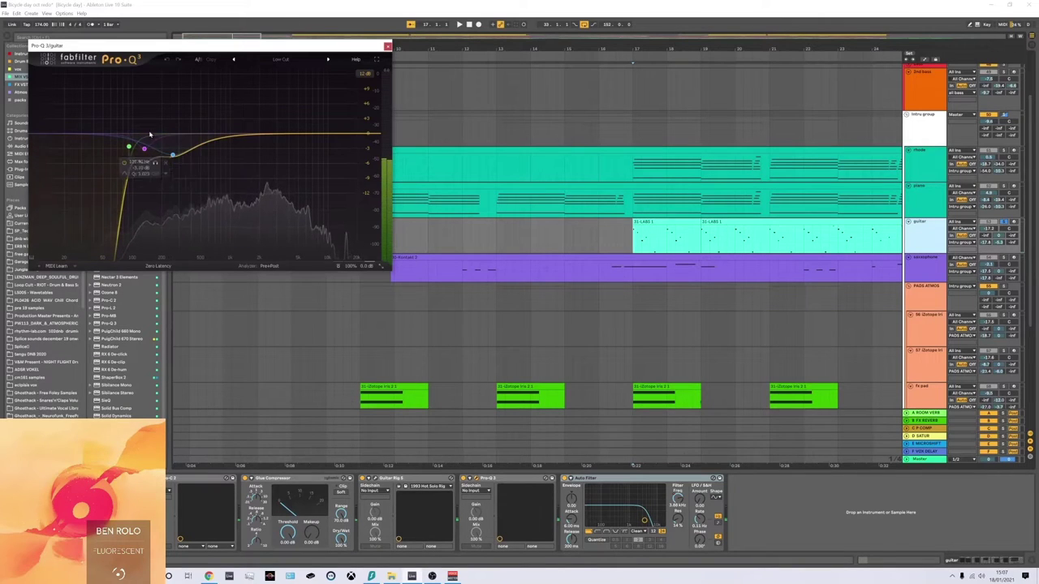
pyautogui.click(387, 45)
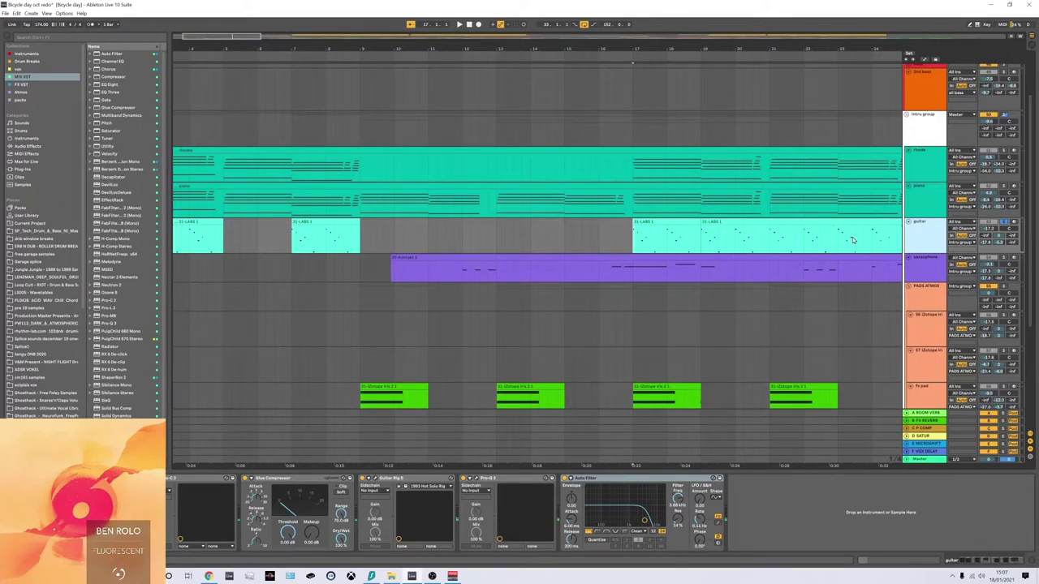
pyautogui.scroll(-1, 853, 240)
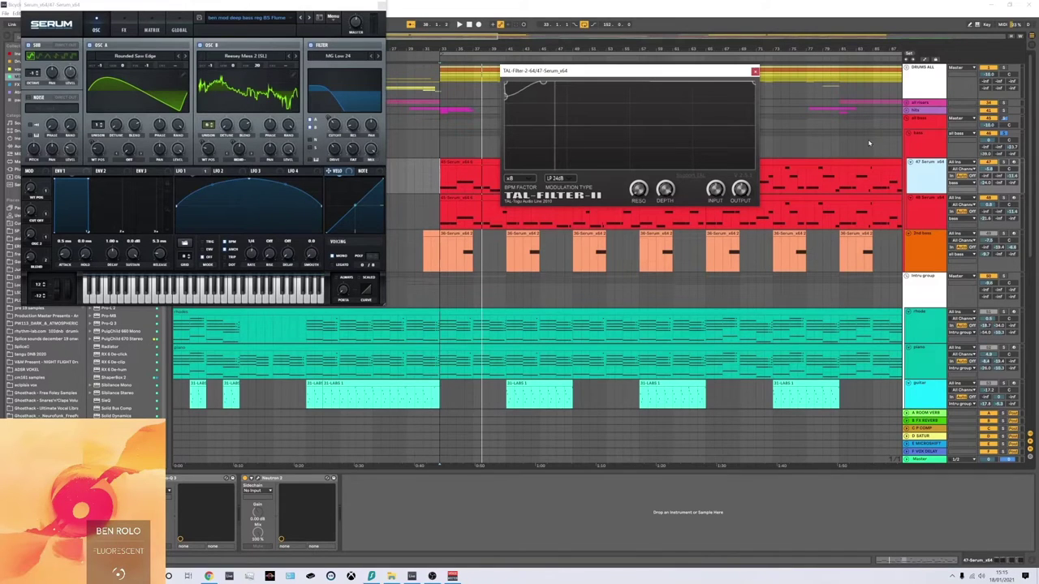
# Play the bass section, then show the 48 Serum track's Decapitator and RX De-click chain.
pyautogui.press('space')
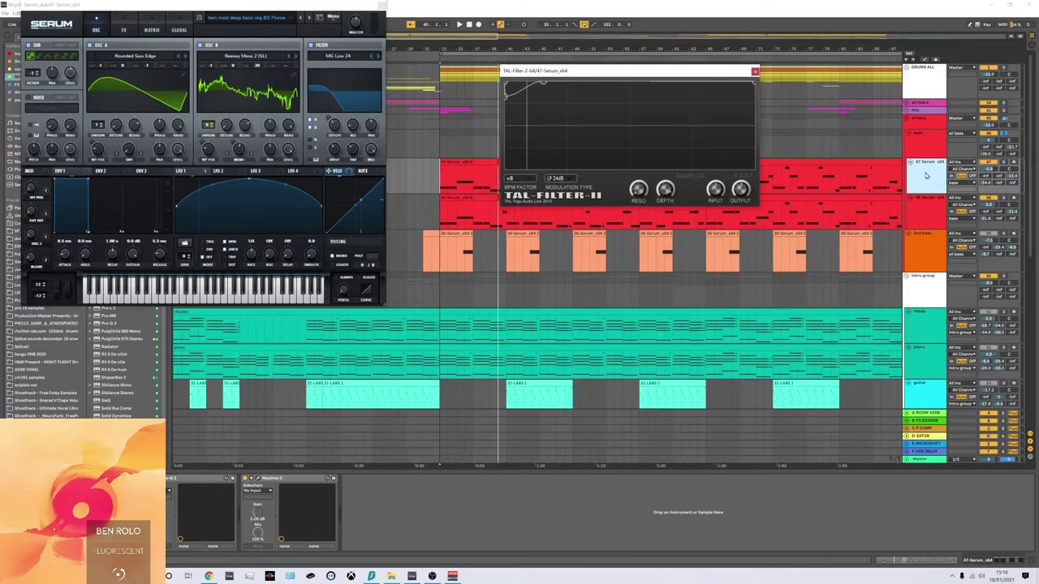
pyautogui.click(930, 218)
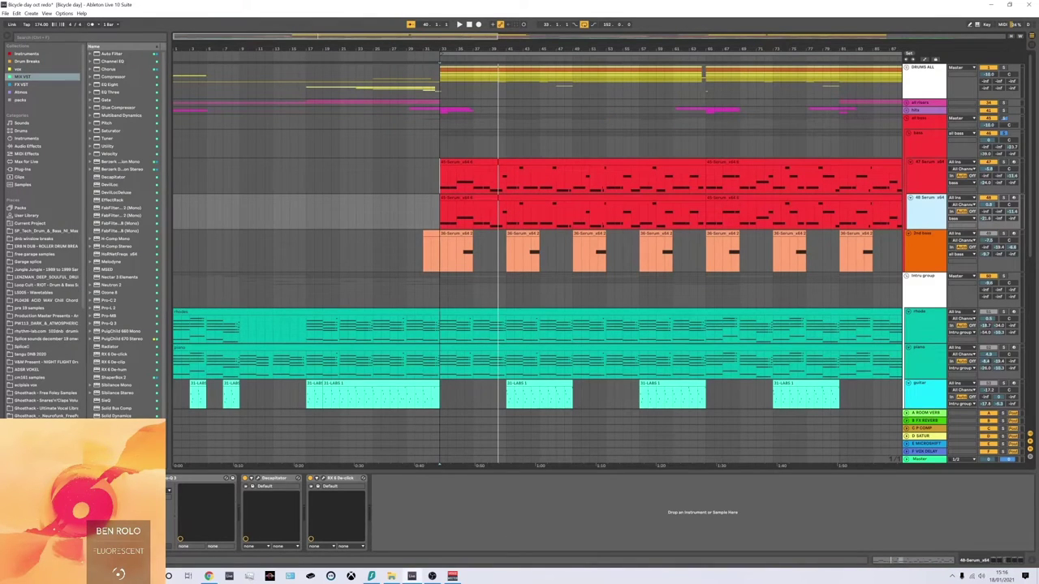
# Open 48 Serum's Pro-Q 3 and Decapitator windows side by side, then switch to 47 Serum.
pyautogui.click(171, 478)
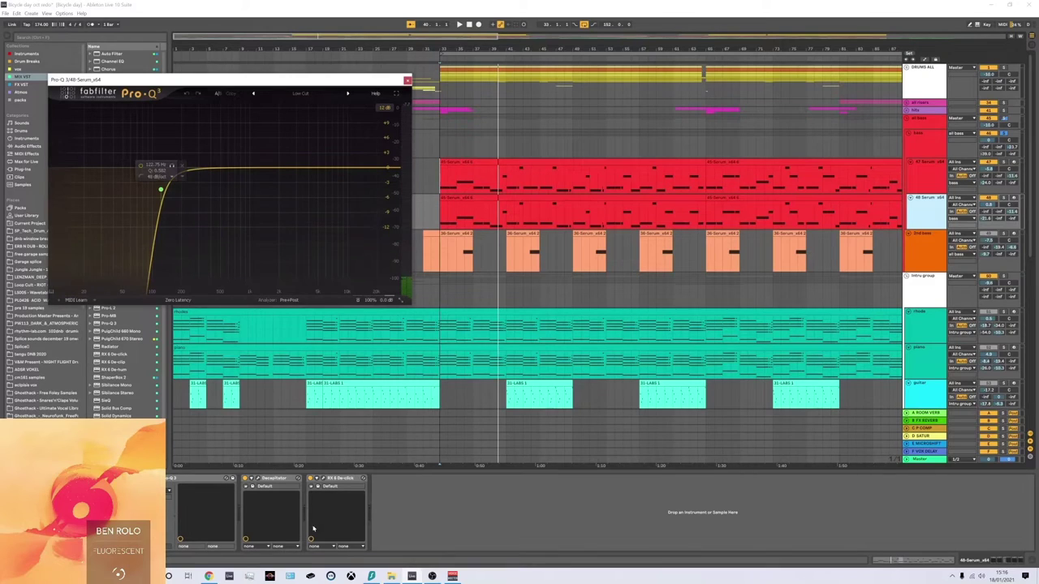
pyautogui.click(253, 478)
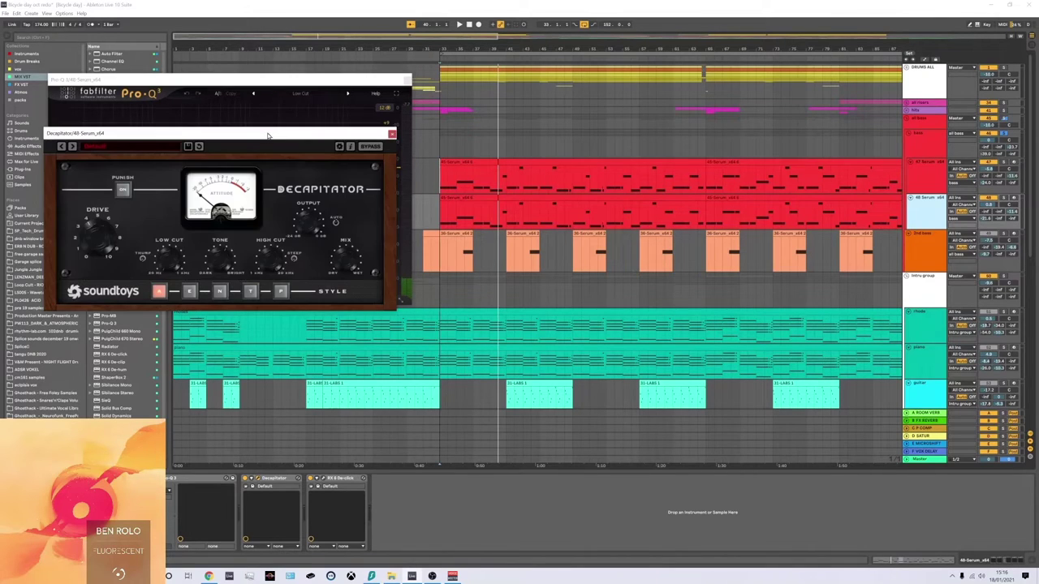
pyautogui.moveTo(267, 137); pyautogui.dragTo(715, 108)
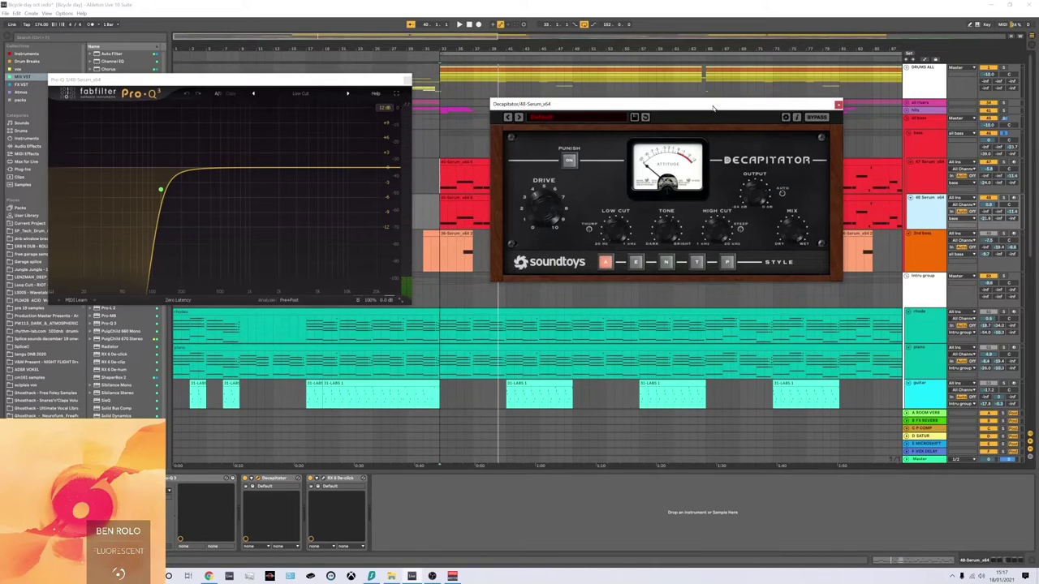
pyautogui.click(924, 180)
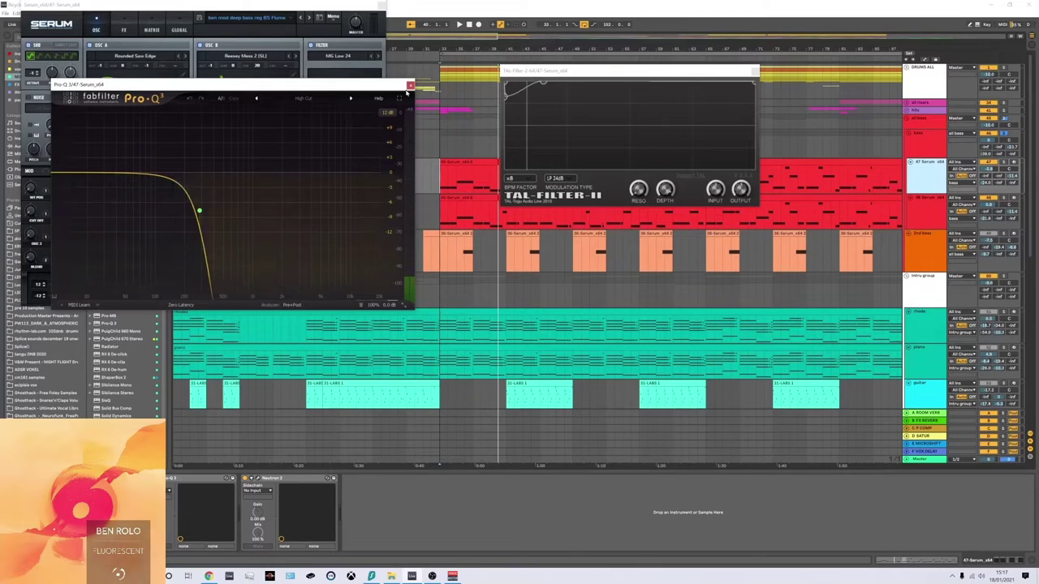
# Close 47 Serum's Pro-Q 3, Serum synth and TAL-Filter windows.
pyautogui.click(410, 85)
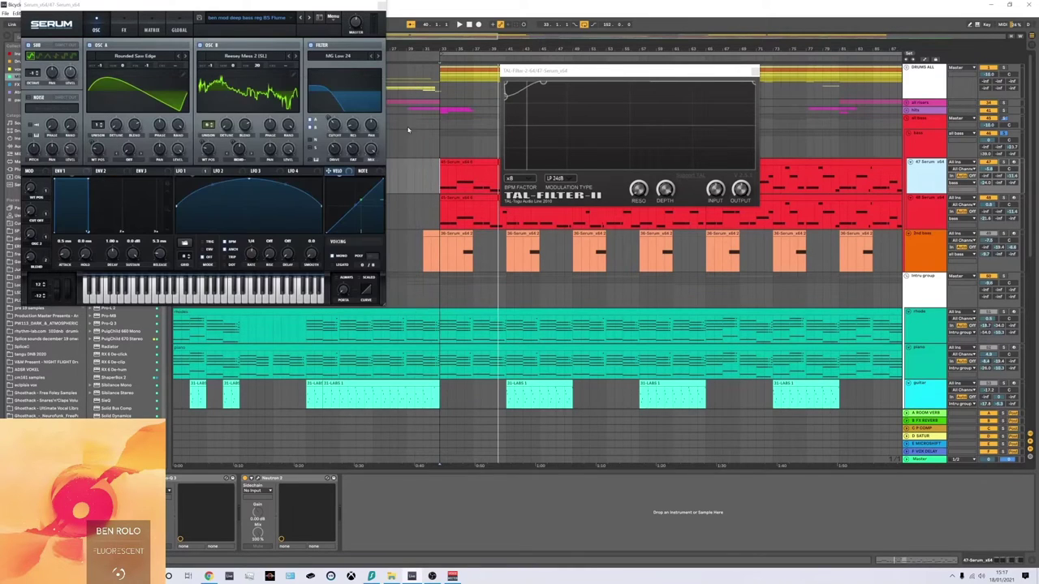
pyautogui.click(381, 16)
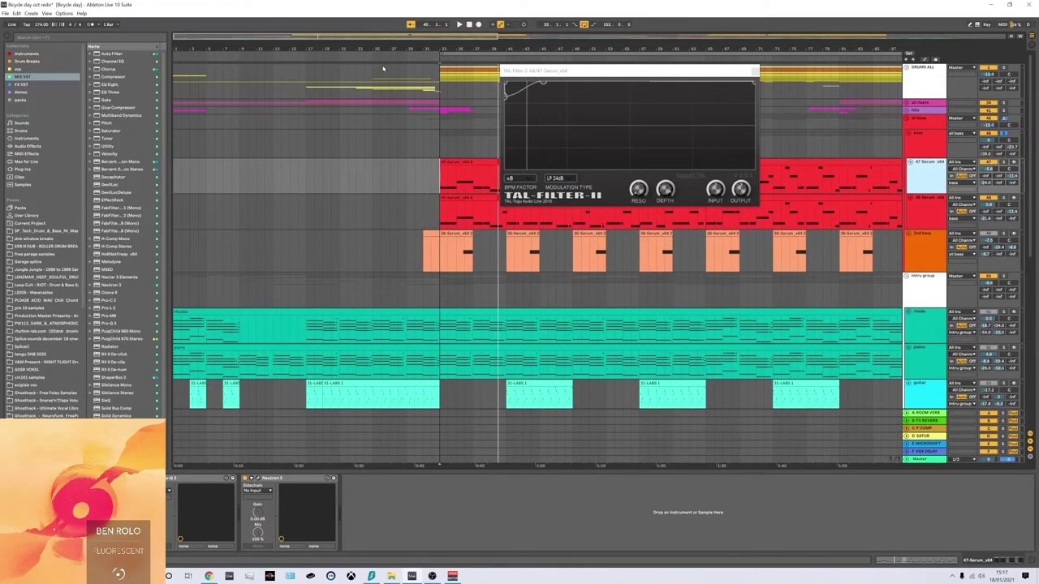
pyautogui.click(755, 71)
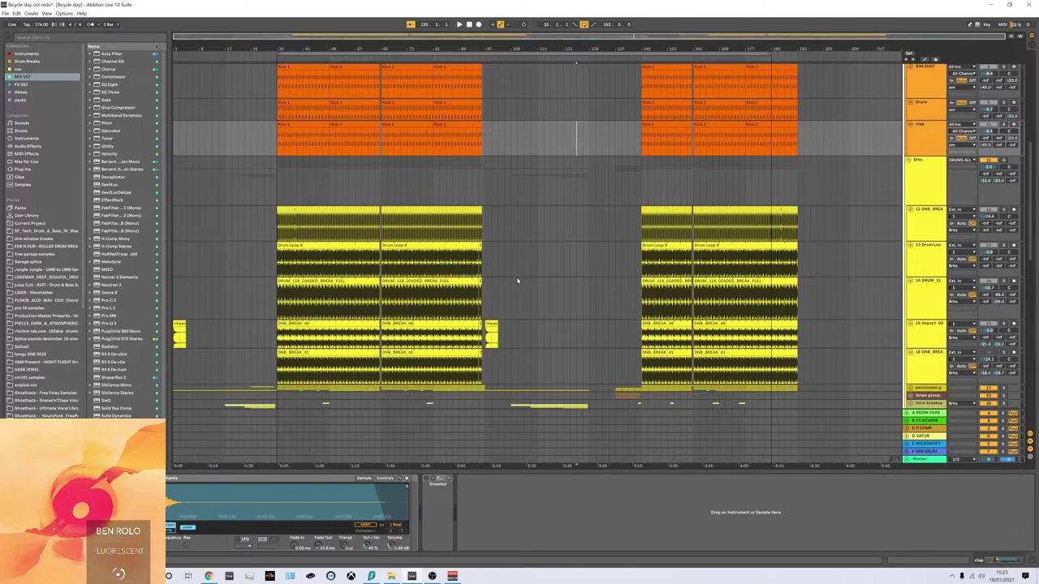
# Scroll through the drum group's serum snare, RIM SHOT, Snare and clap tracks.
pyautogui.scroll(-1, 517, 281)
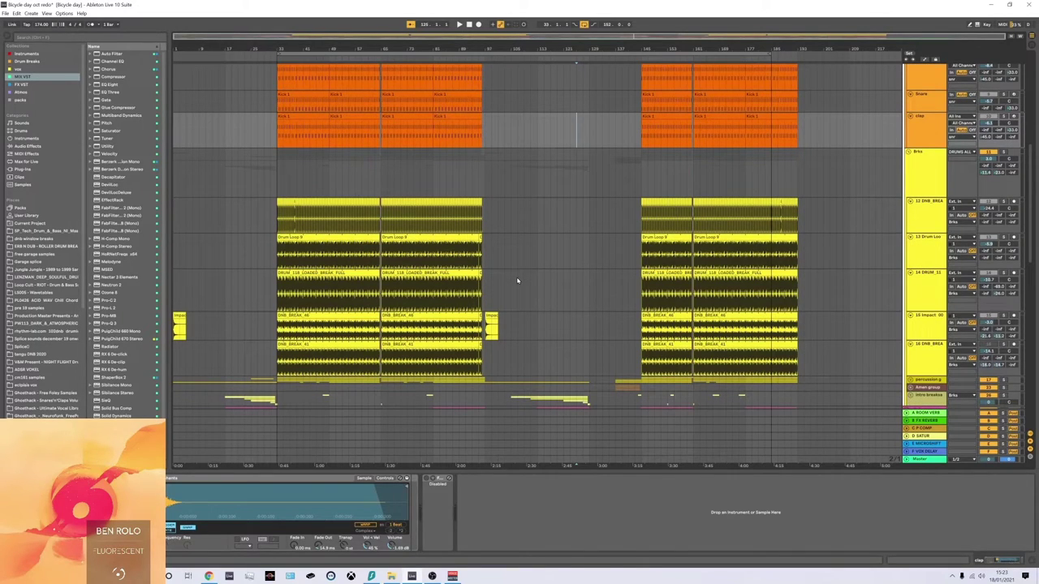
pyautogui.scroll(-2, 511, 255)
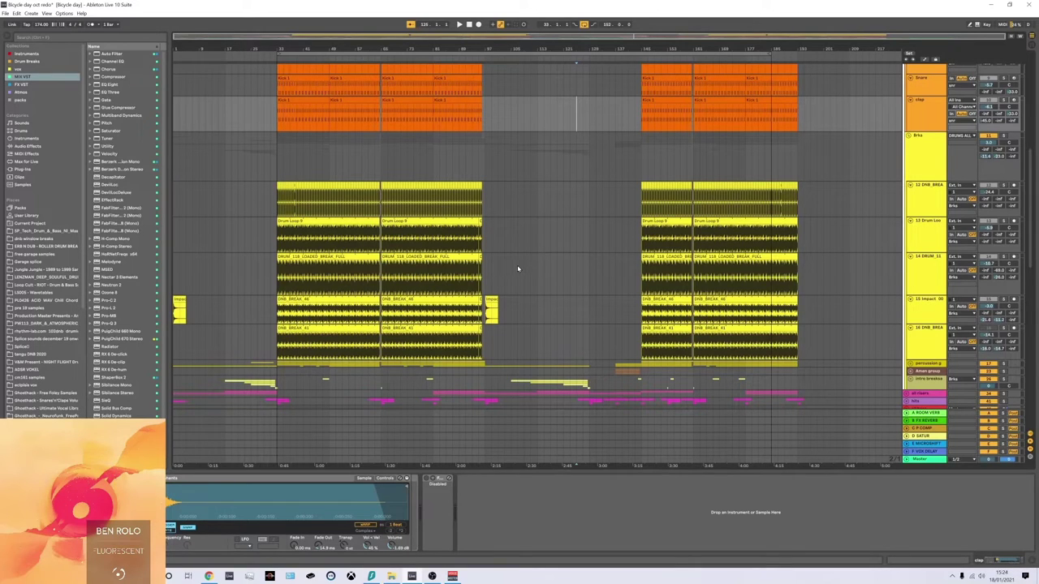
pyautogui.scroll(-4, 519, 267)
pyautogui.scroll(5, 616, 255)
pyautogui.scroll(3, 457, 243)
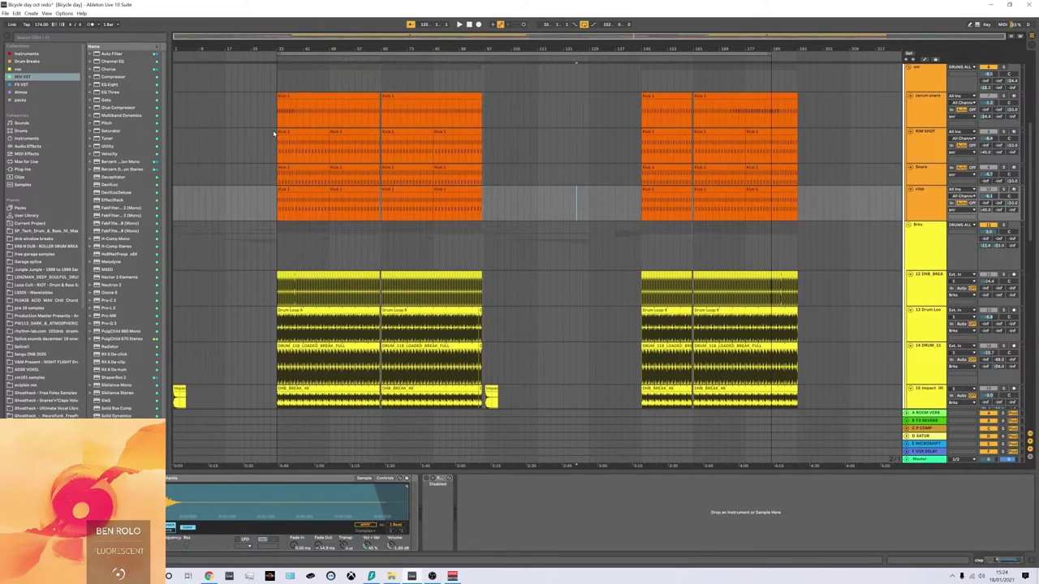
# Move the playback start point from bar 31 to bar 33 and start playback.
pyautogui.click(270, 136)
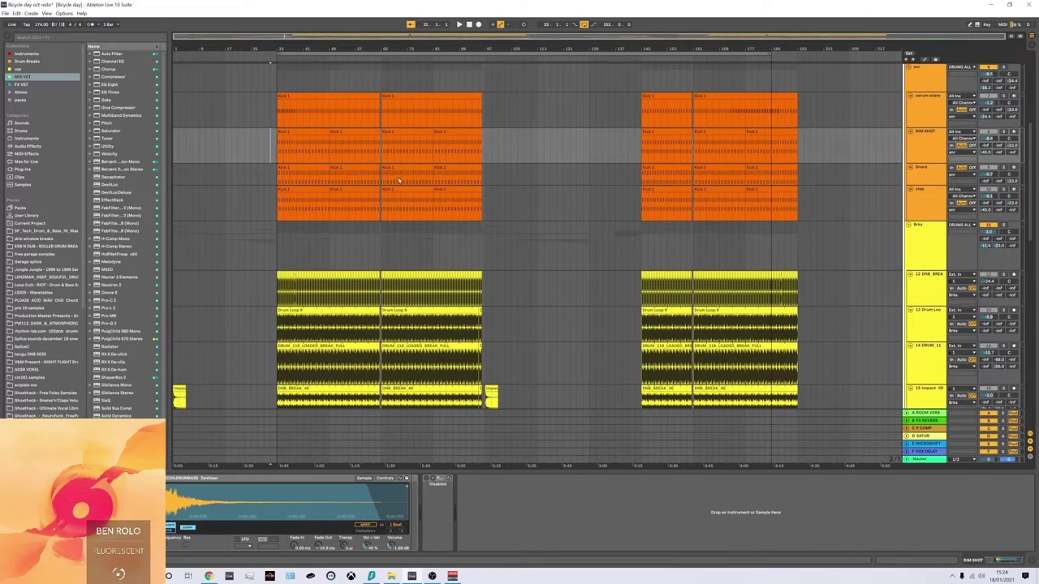
pyautogui.scroll(15, 641, 147)
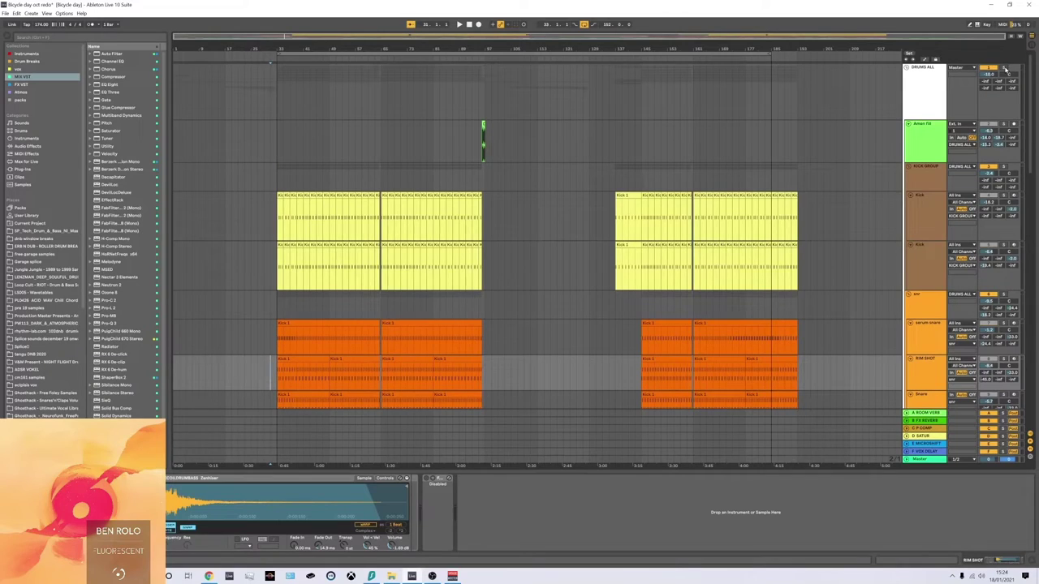
pyautogui.click(279, 151)
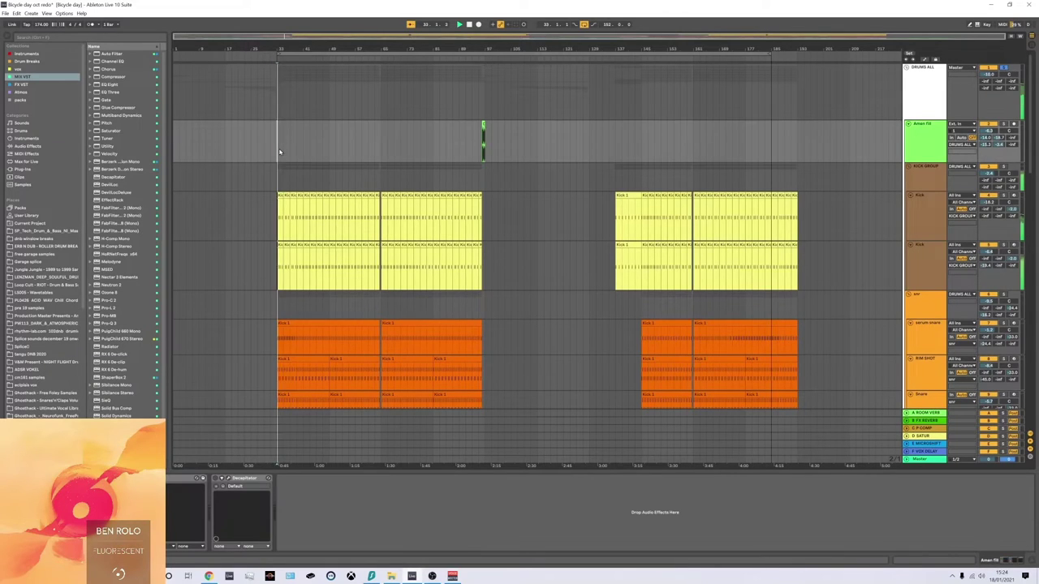
pyautogui.press('space')
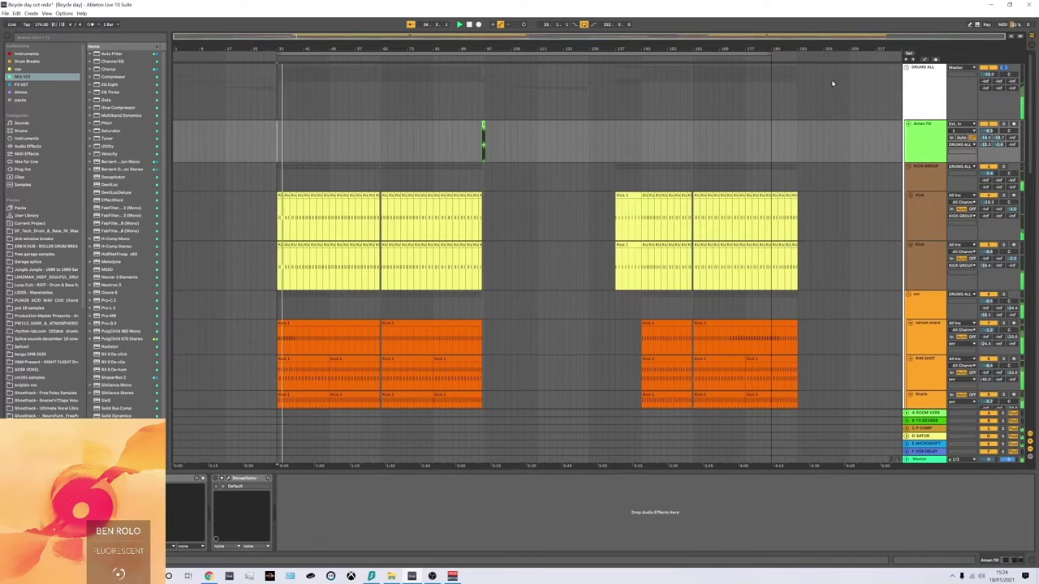
# Solo the Brks break group and bring its break tracks into view, selecting track 12.
pyautogui.scroll(-1, 792, 187)
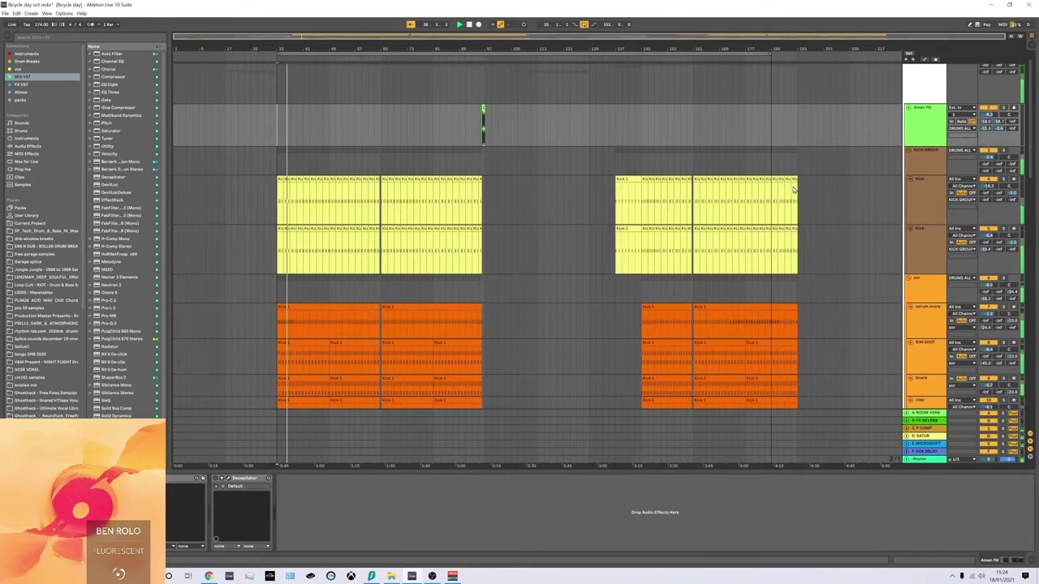
pyautogui.scroll(-4, 802, 186)
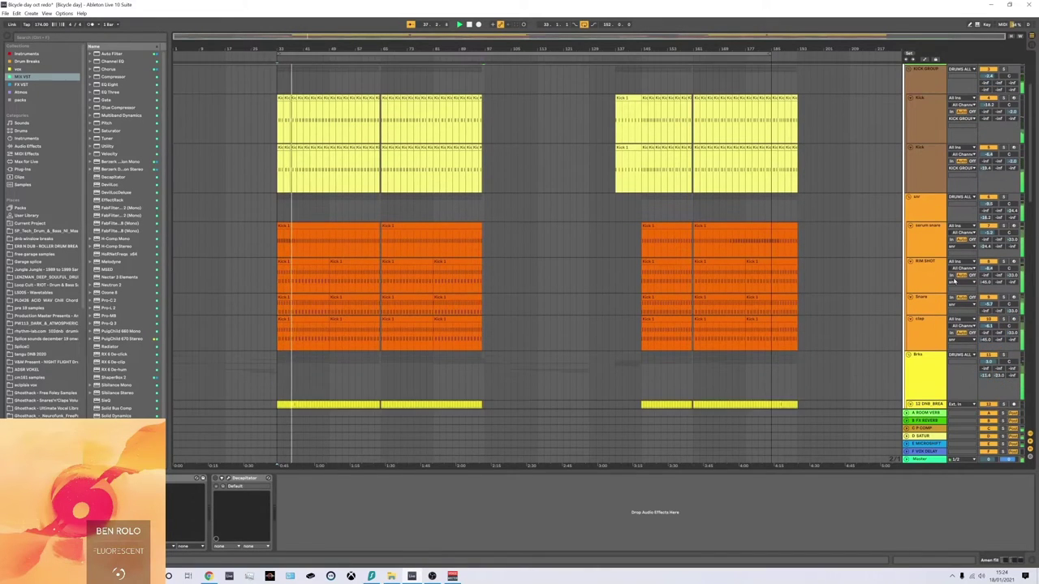
pyautogui.click(1003, 315)
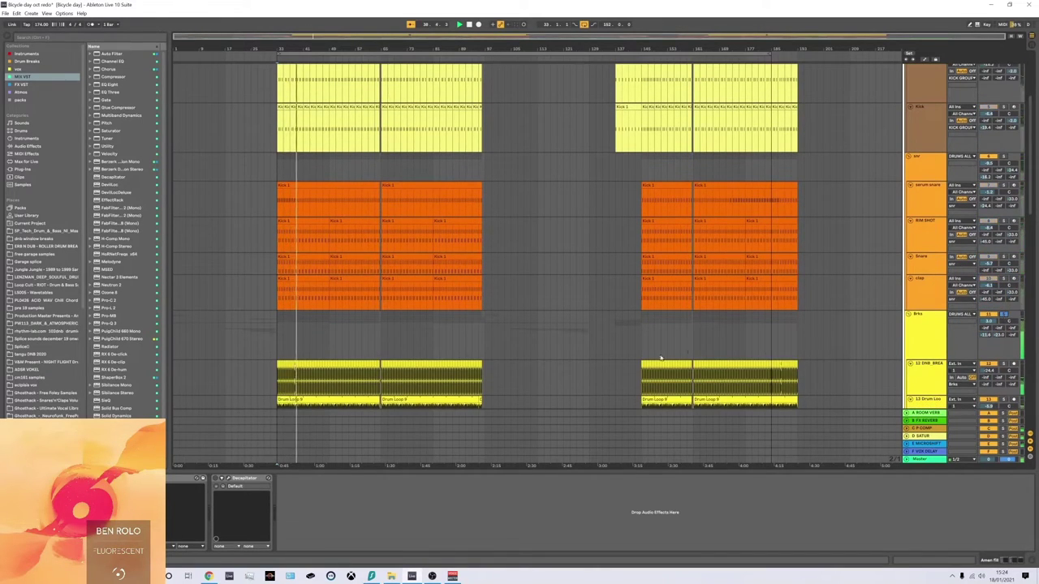
pyautogui.scroll(-2, 1007, 288)
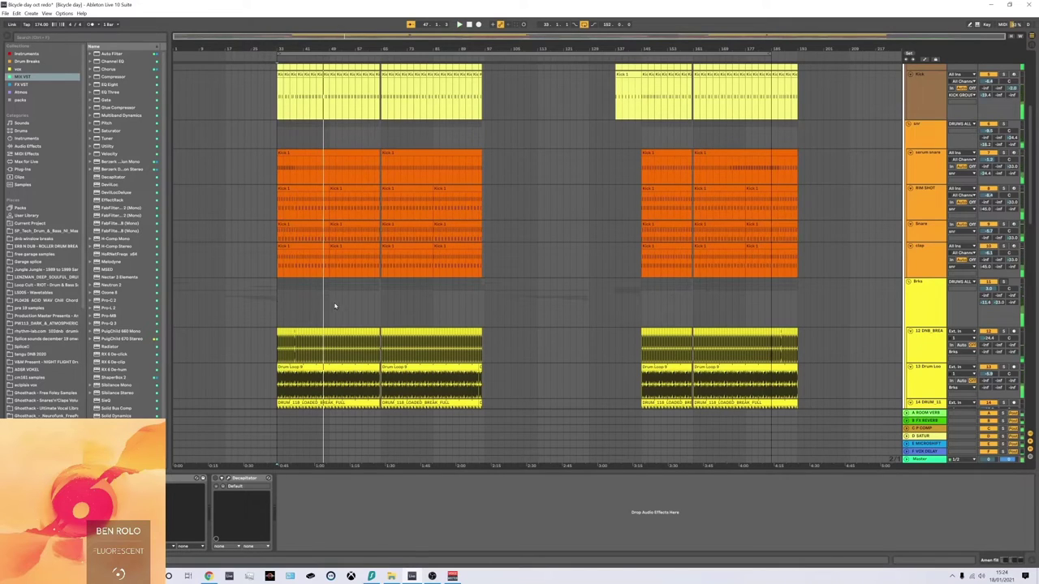
pyautogui.scroll(-2, 365, 312)
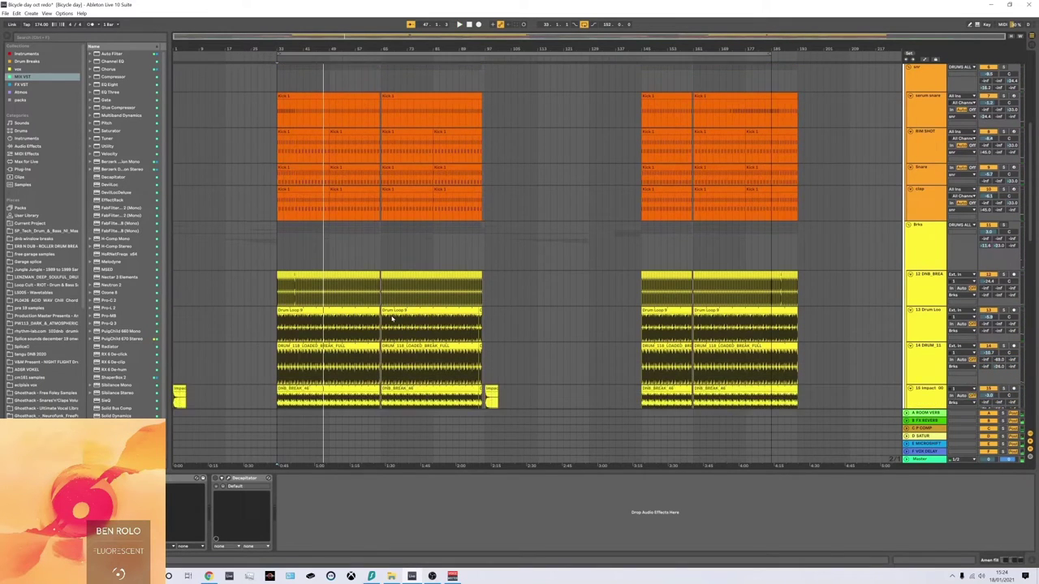
pyautogui.scroll(-2, 927, 231)
pyautogui.click(926, 231)
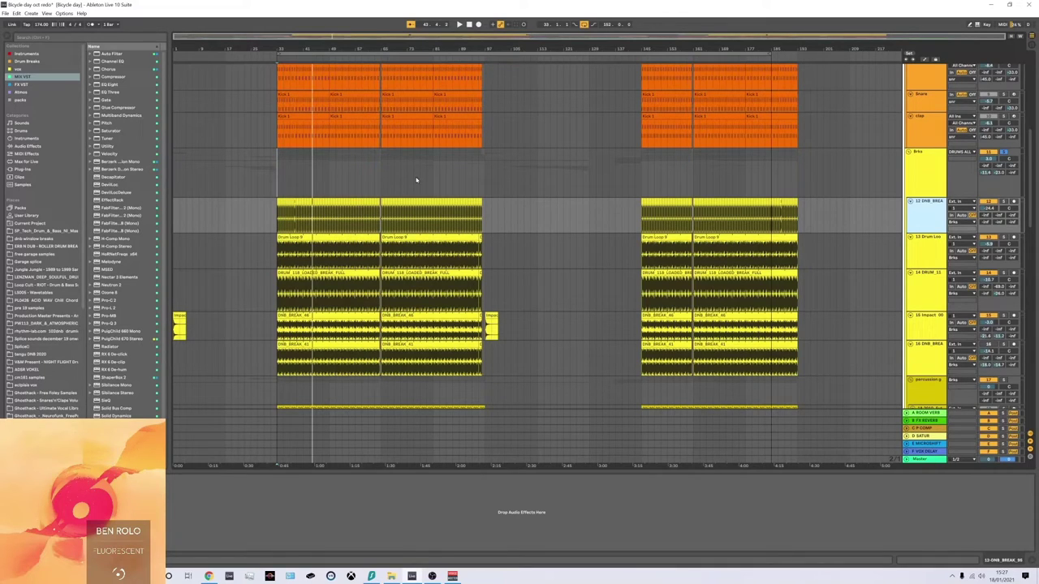
# Play the break section from bar 33 and select the 12 DNB_BREAK track.
pyautogui.scroll(-2, 391, 185)
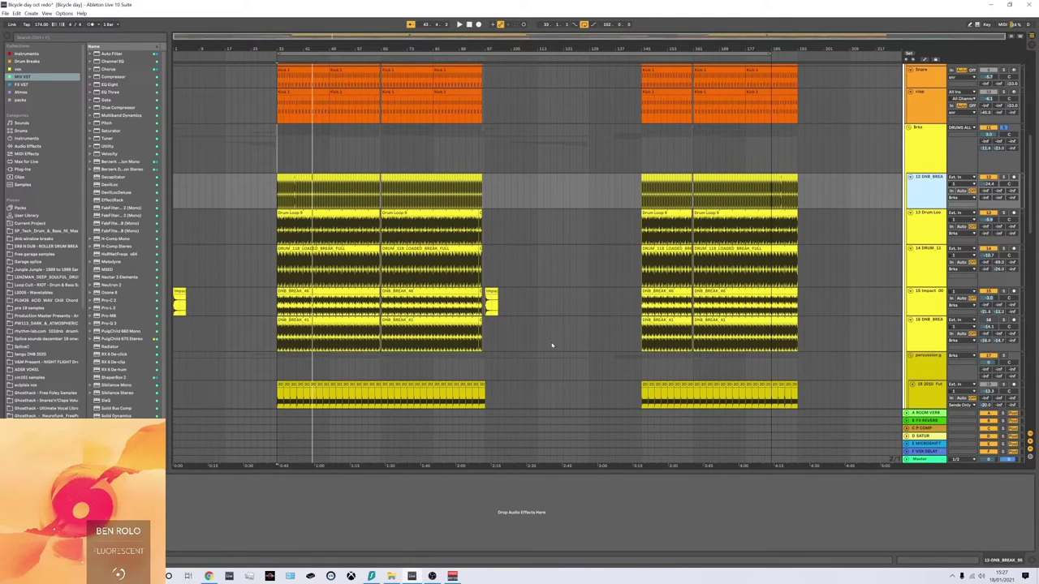
pyautogui.press('space')
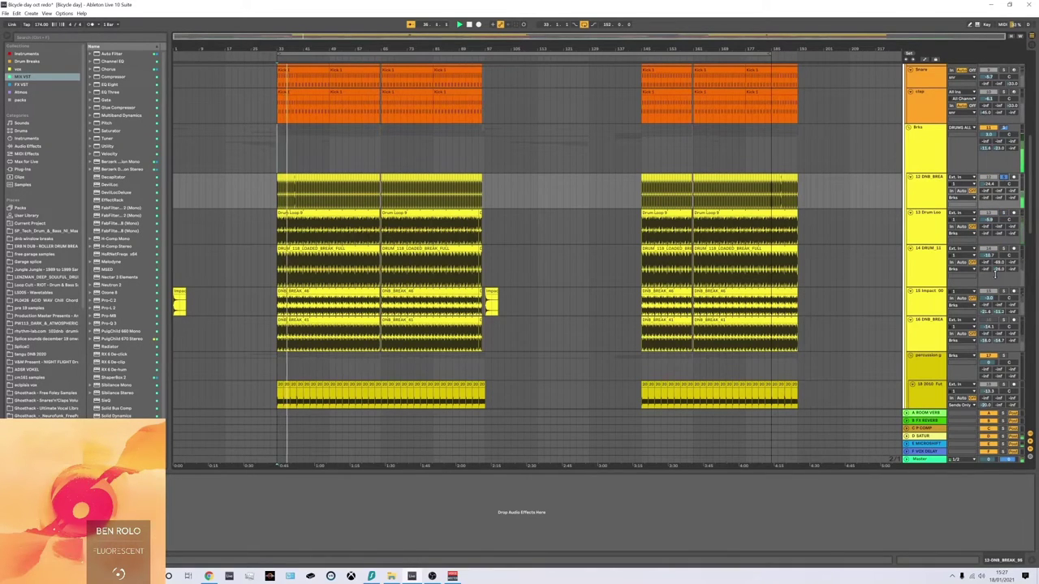
pyautogui.click(1004, 183)
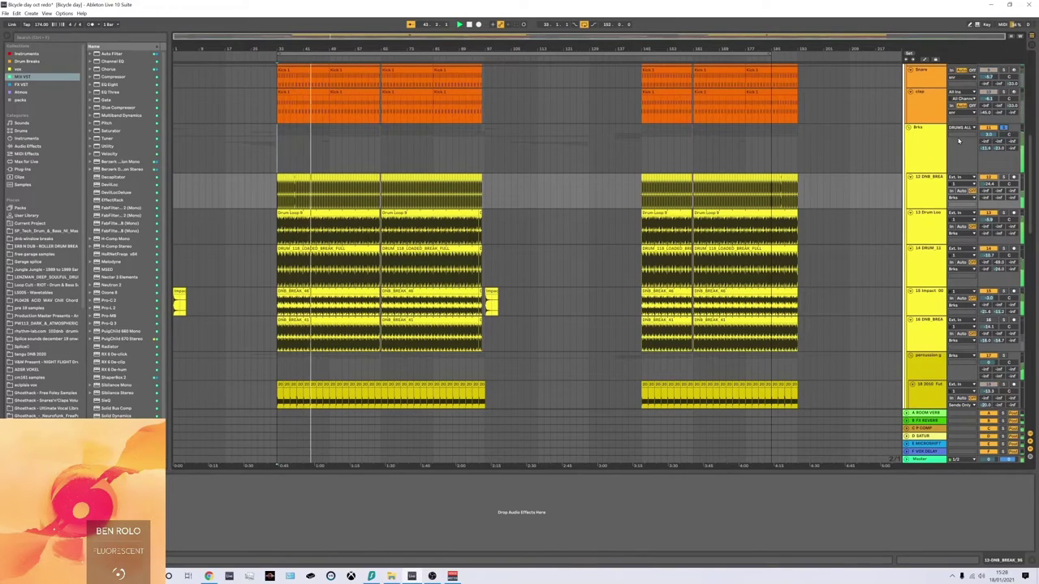
# Step through break tracks 12–15, ending on the Brks group to show its compressor and Pro-Q 3.
pyautogui.click(926, 146)
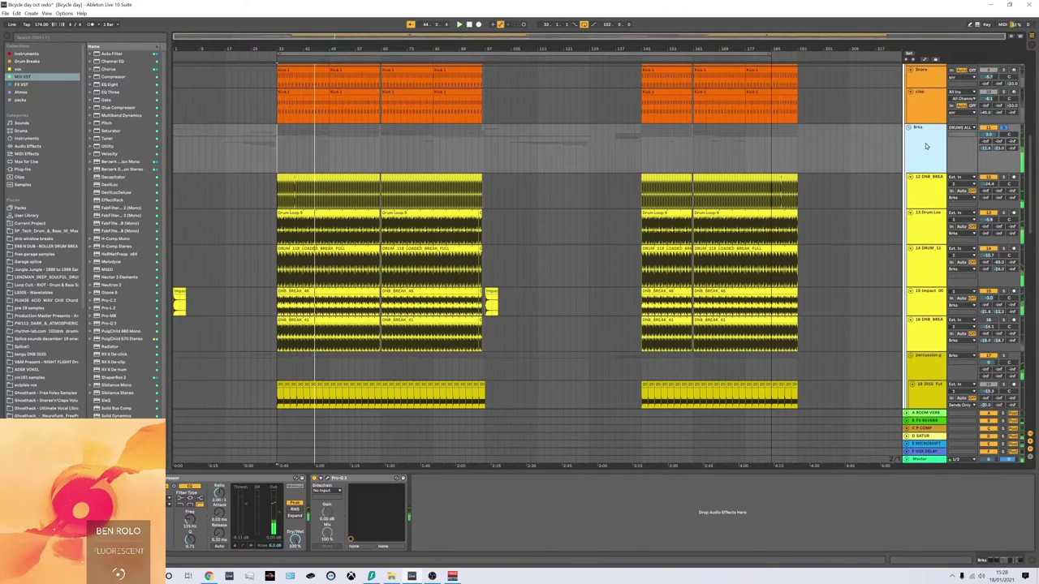
pyautogui.click(928, 199)
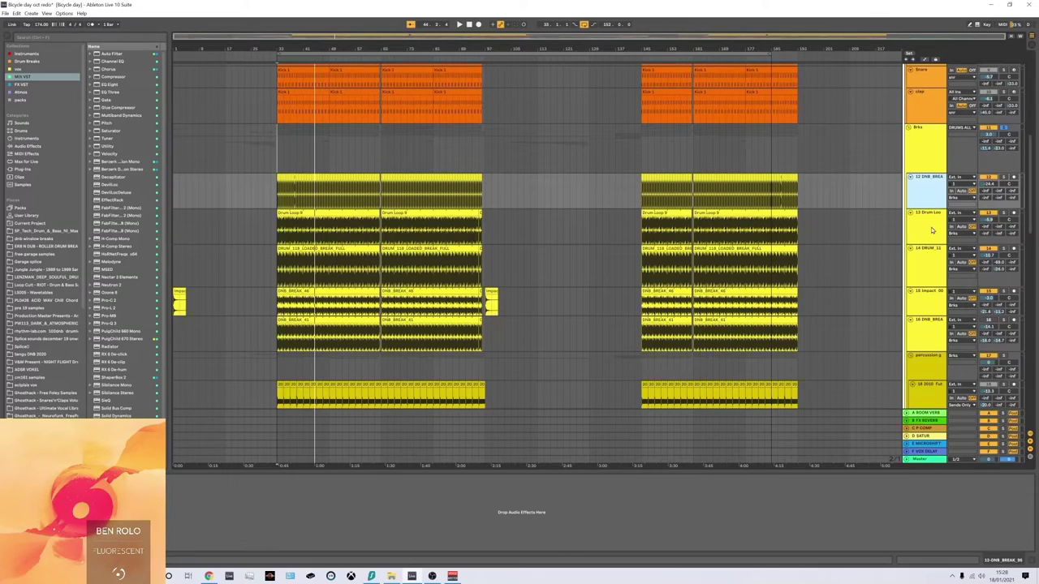
pyautogui.click(933, 231)
pyautogui.click(932, 266)
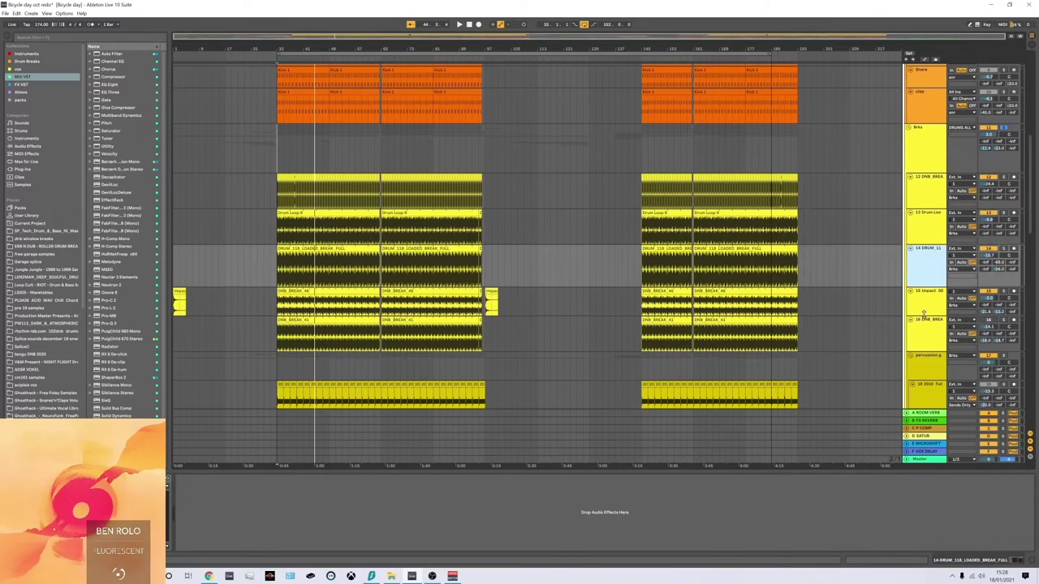
pyautogui.click(927, 299)
pyautogui.click(930, 276)
pyautogui.click(927, 302)
pyautogui.click(928, 330)
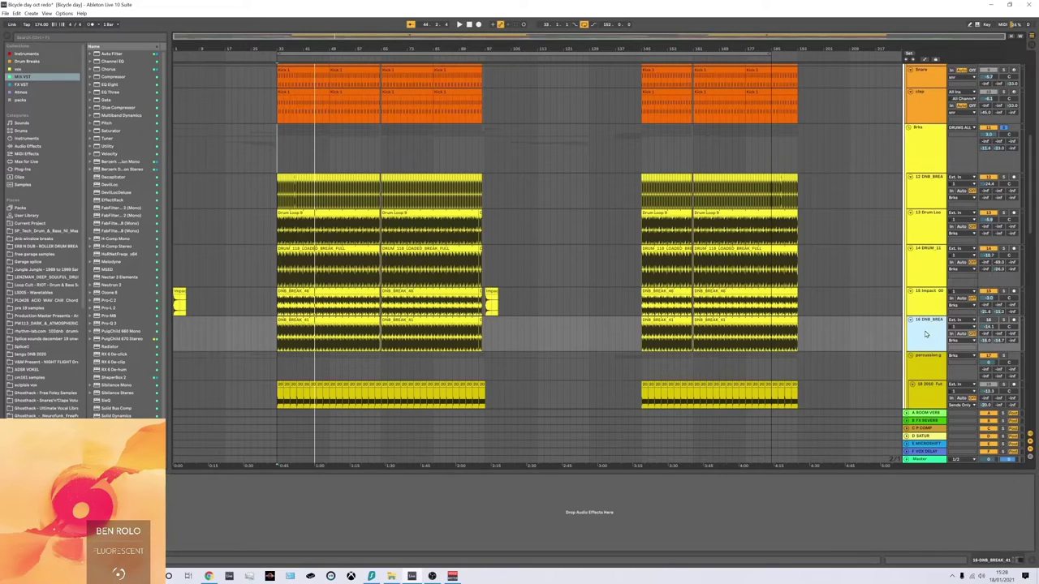
pyautogui.click(929, 156)
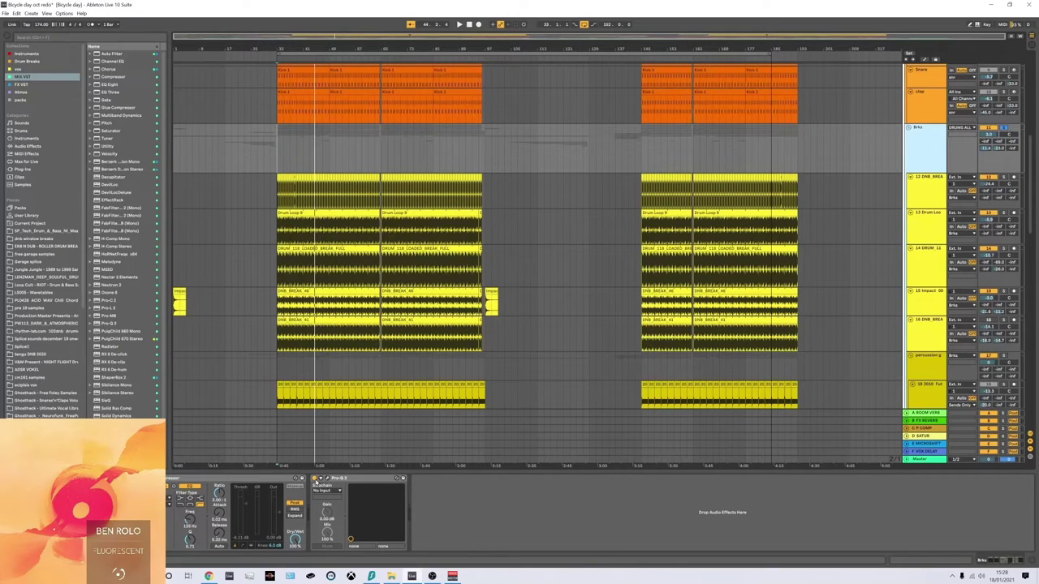
# Check the Brks group's Pro-Q 3 curve, then bring up its Transient Master plugin.
pyautogui.click(328, 483)
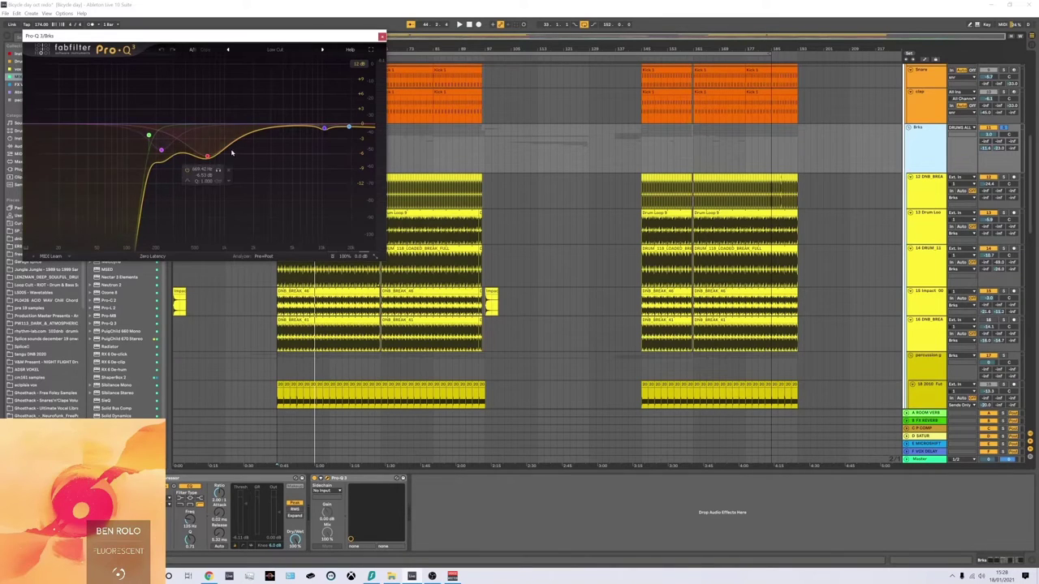
pyautogui.moveTo(326, 162)
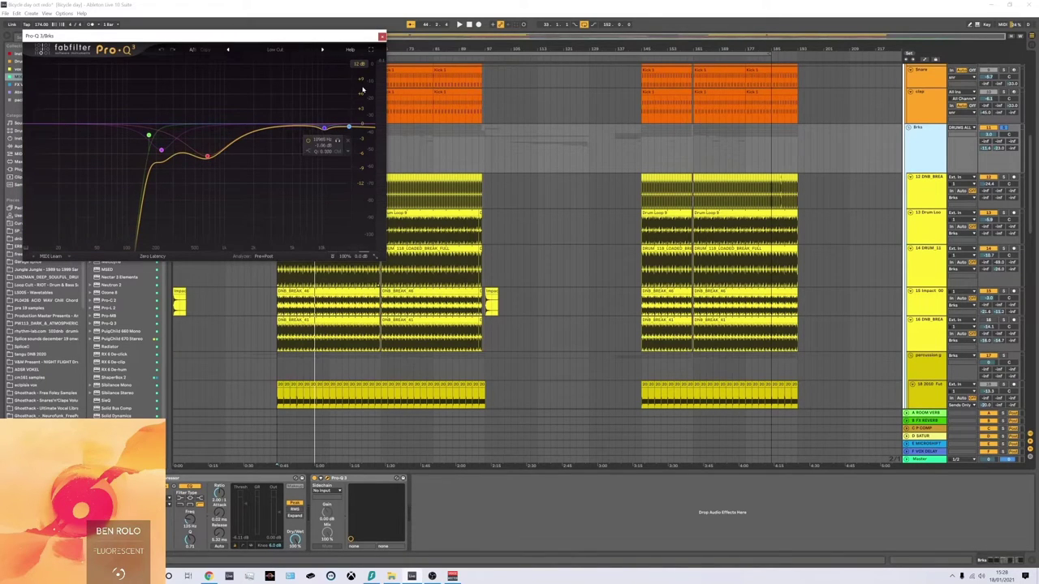
pyautogui.click(382, 38)
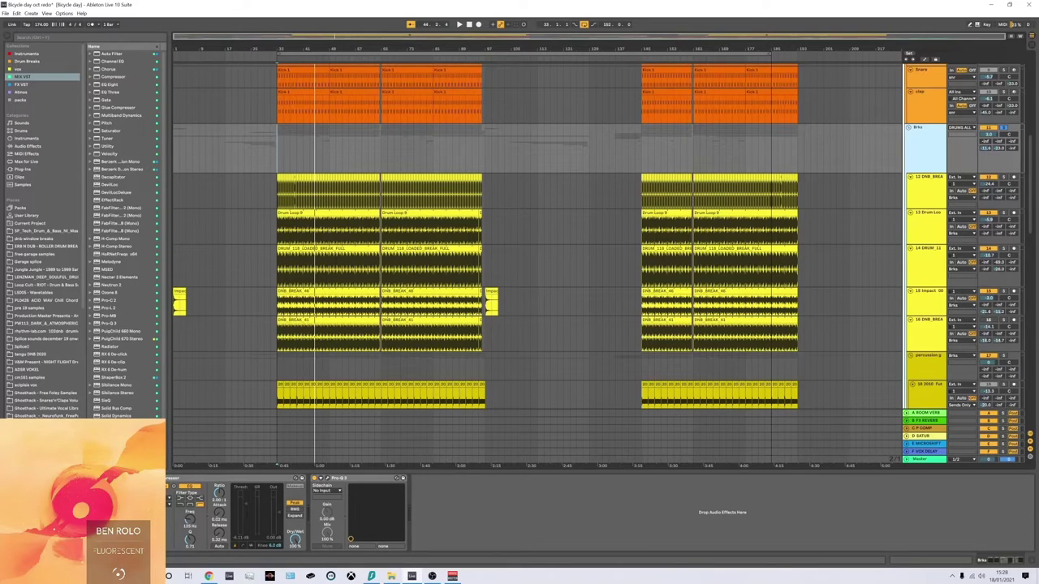
pyautogui.hotkey('ctrl', 'alt', 'p')
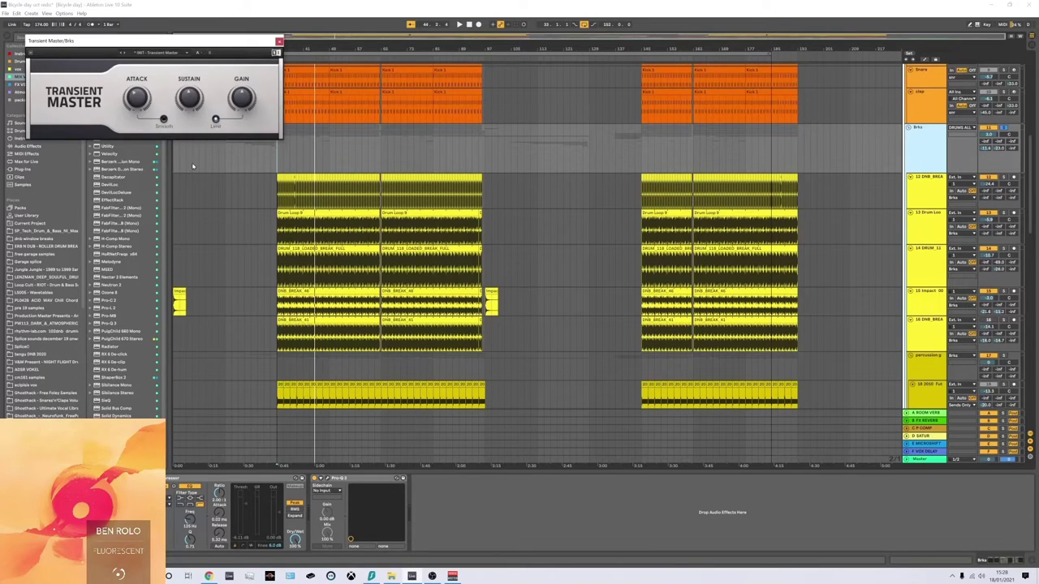
pyautogui.moveTo(196, 98)
# Close Transient Master, play from the percussion group, and solo the 2010 Future Jungle loop track.
pyautogui.click(279, 40)
pyautogui.scroll(-5, 606, 216)
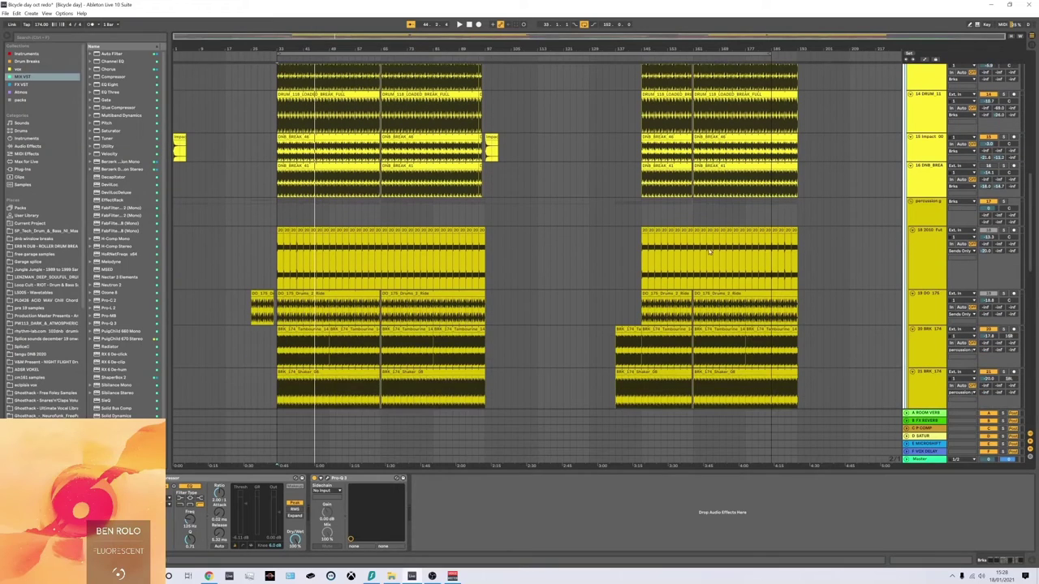
pyautogui.click(932, 212)
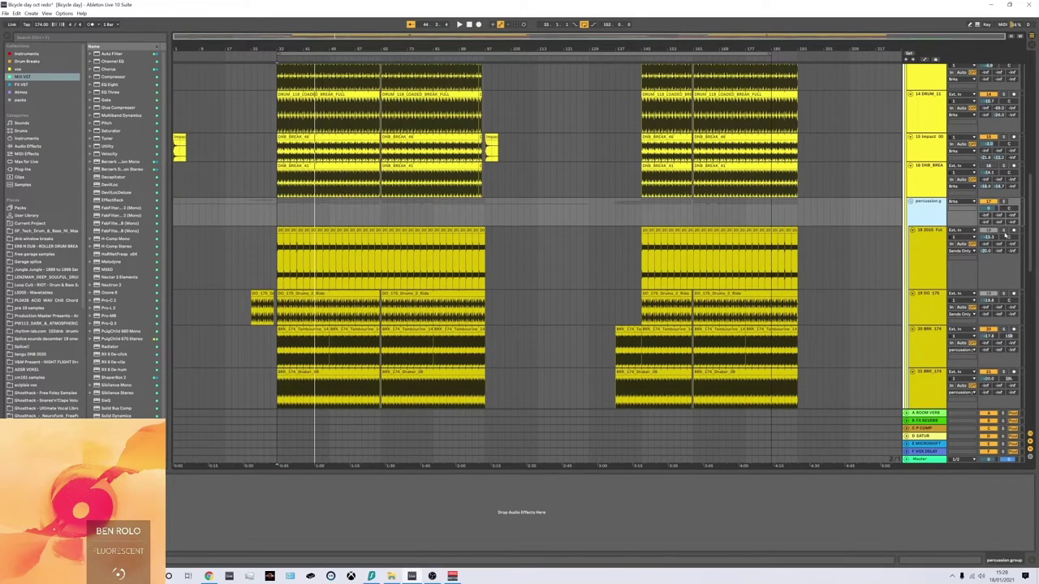
pyautogui.press('space')
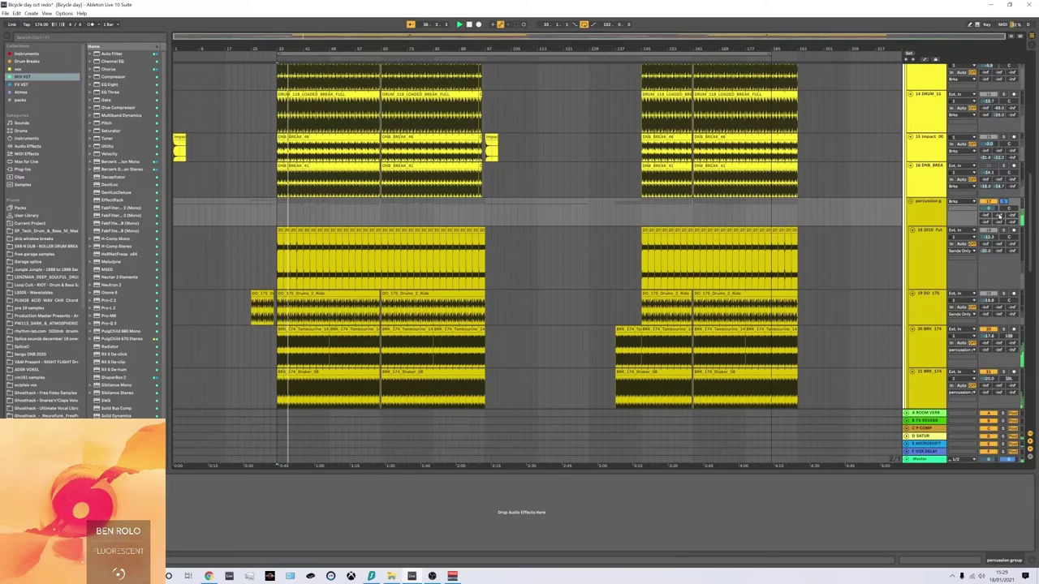
pyautogui.click(925, 254)
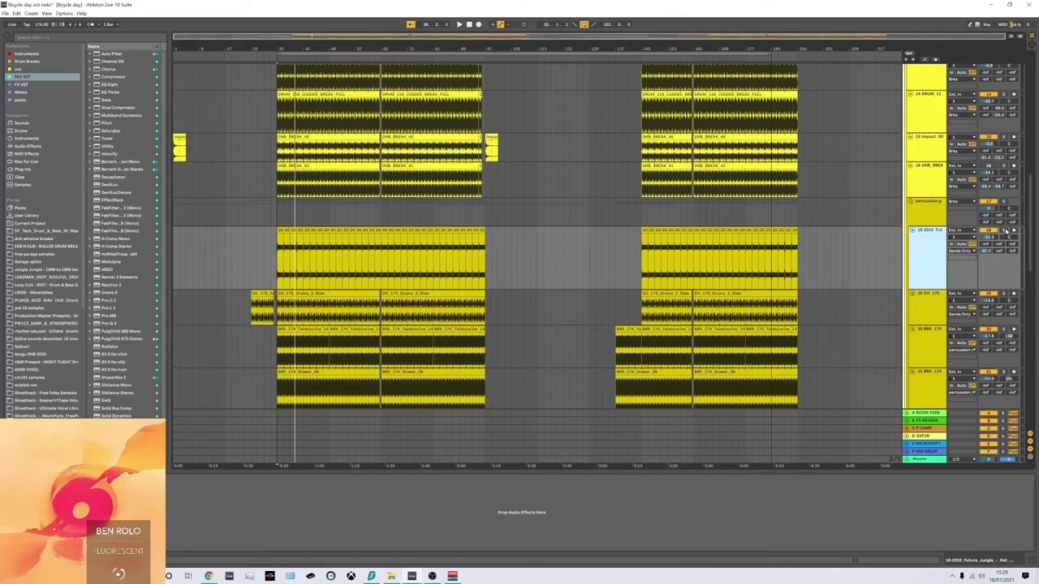
pyautogui.click(1004, 231)
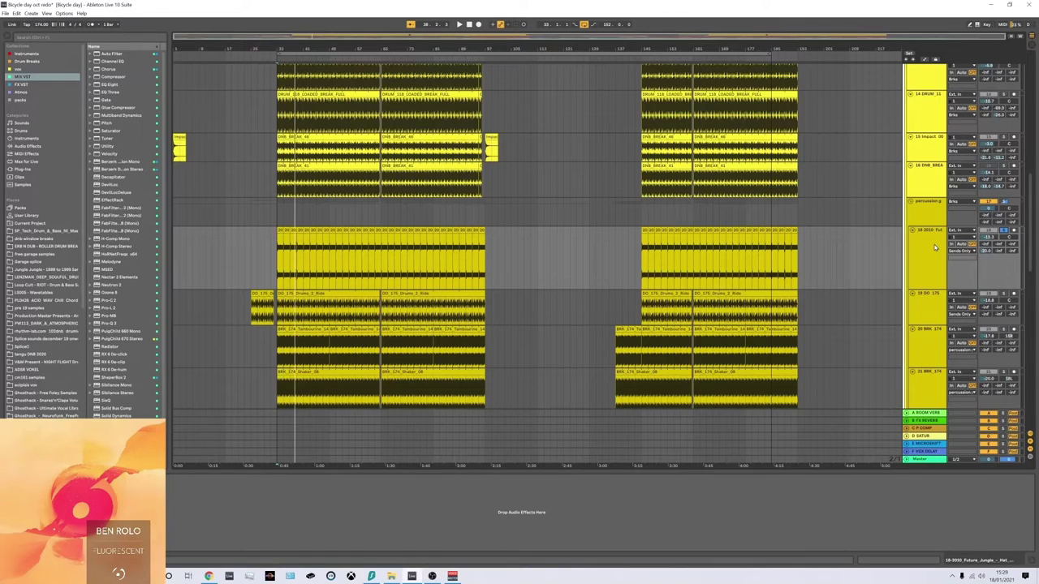
# Inspect the serum snare track's first clip, then open its Serum synth showing the snare patch.
pyautogui.scroll(-2, 703, 262)
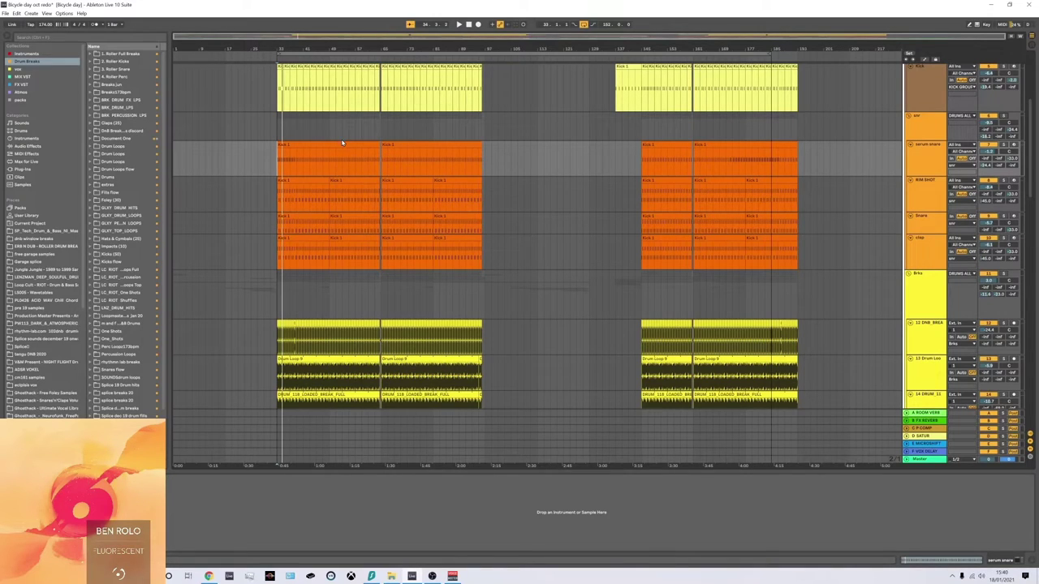
pyautogui.click(937, 154)
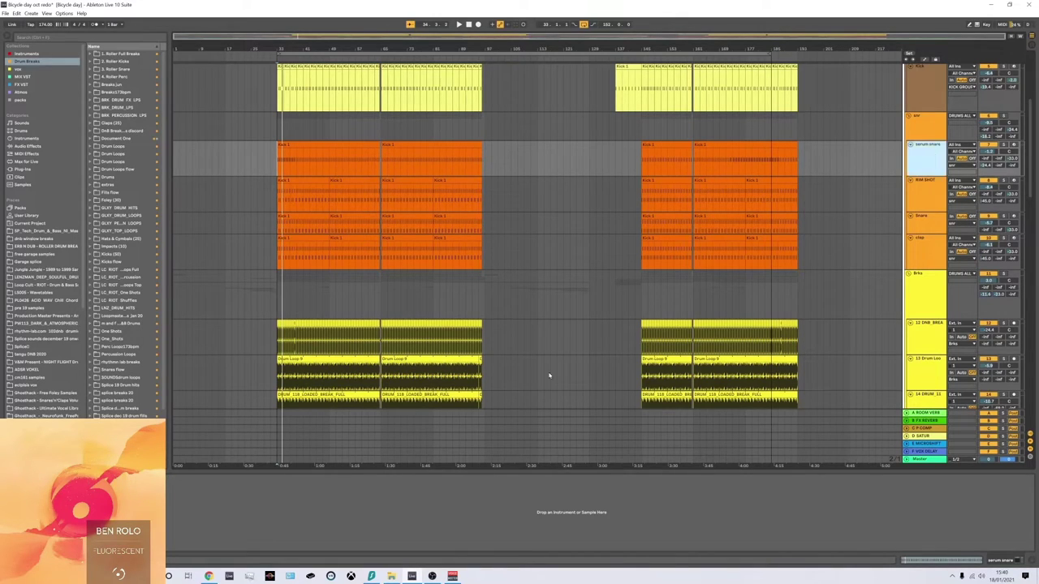
pyautogui.doubleClick(322, 144)
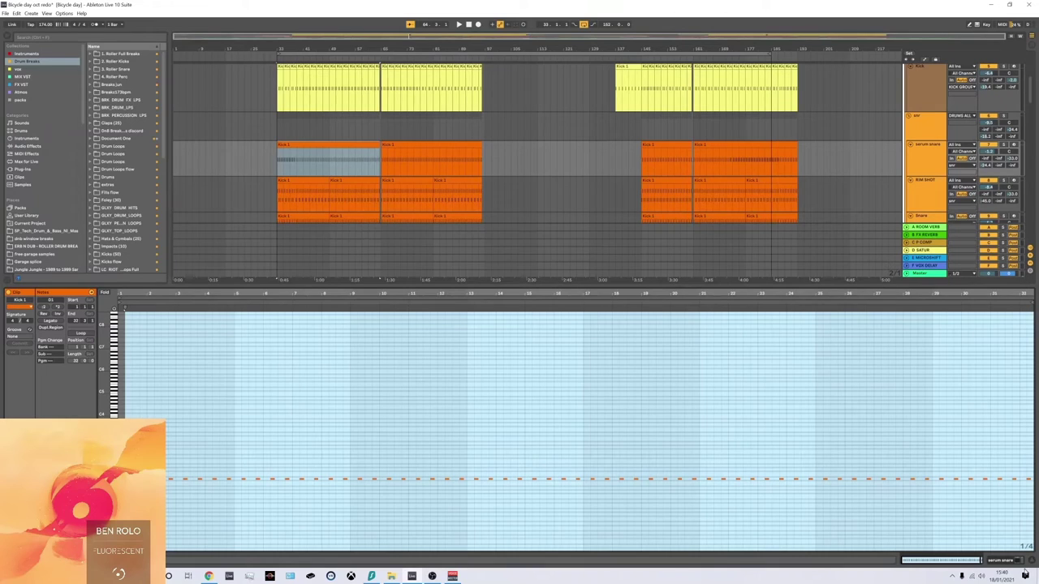
pyautogui.hotkey('ctrl', 'alt', 'l')
pyautogui.click(935, 169)
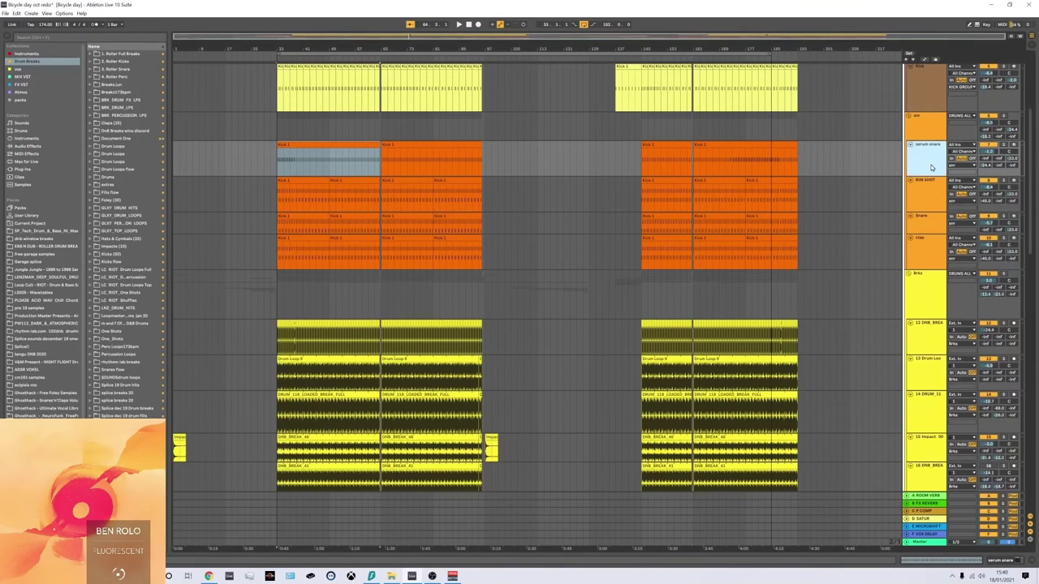
pyautogui.click(1006, 561)
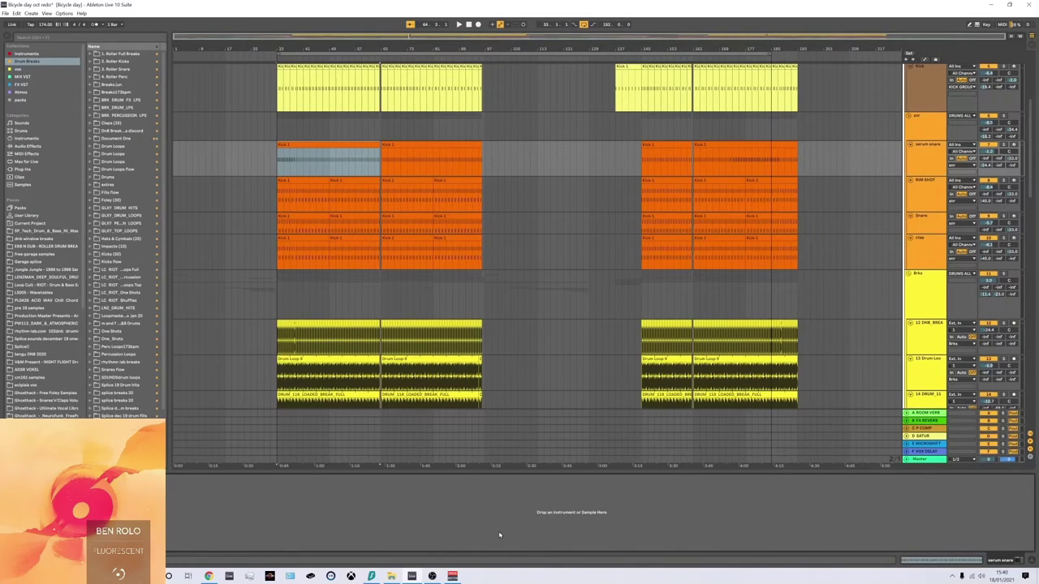
pyautogui.hotkey('ctrl', 'alt', 'p')
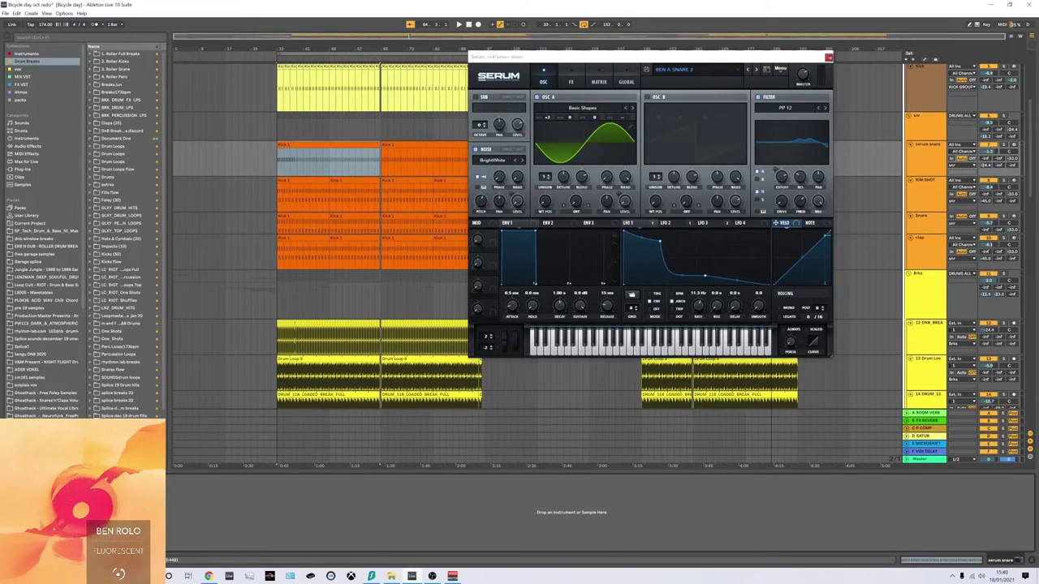
# Close the Serum window, play the song and scroll up to the kick and snare groups.
pyautogui.click(829, 58)
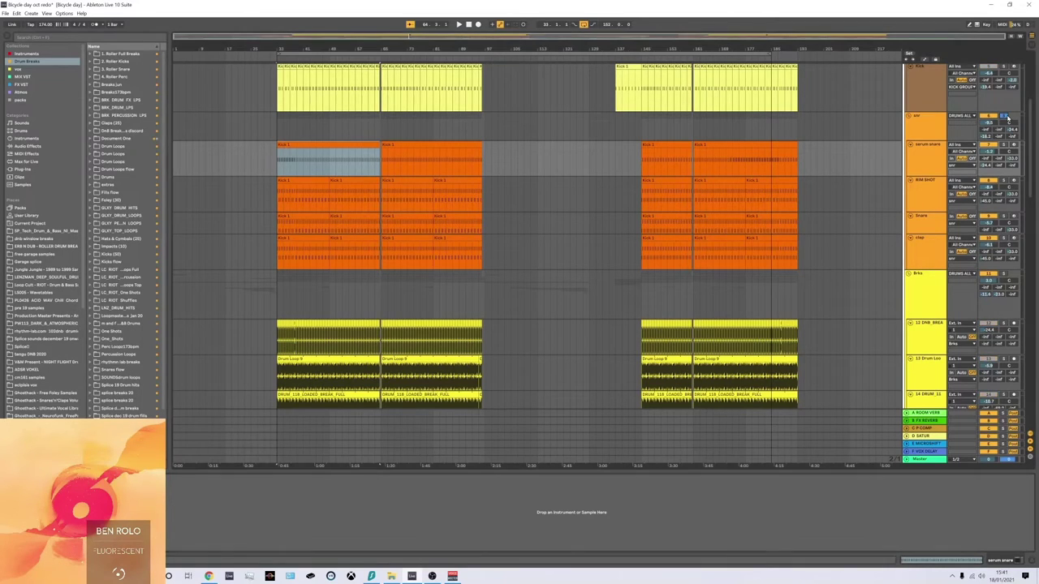
pyautogui.press('space')
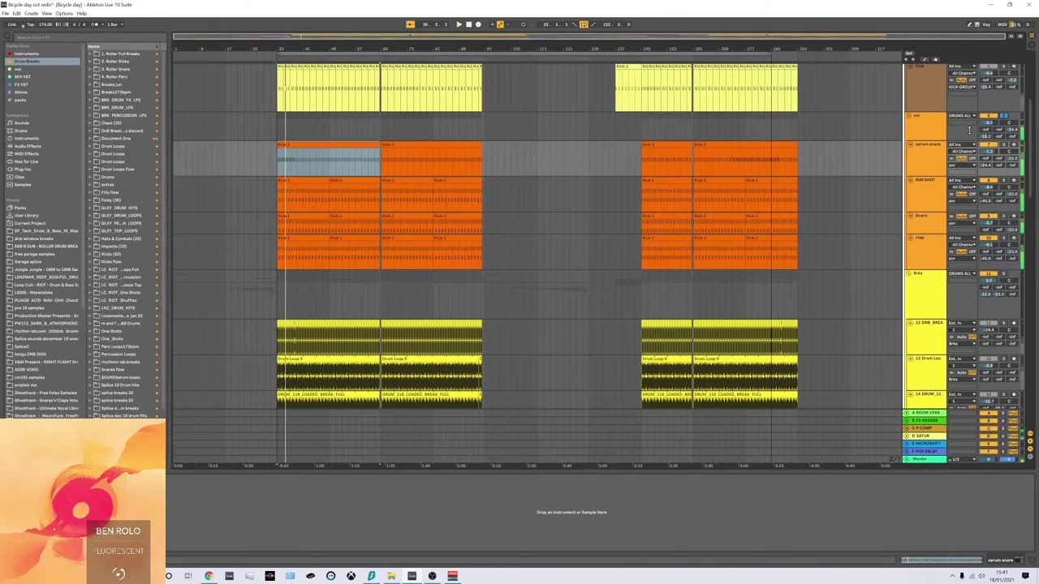
pyautogui.scroll(3, 879, 209)
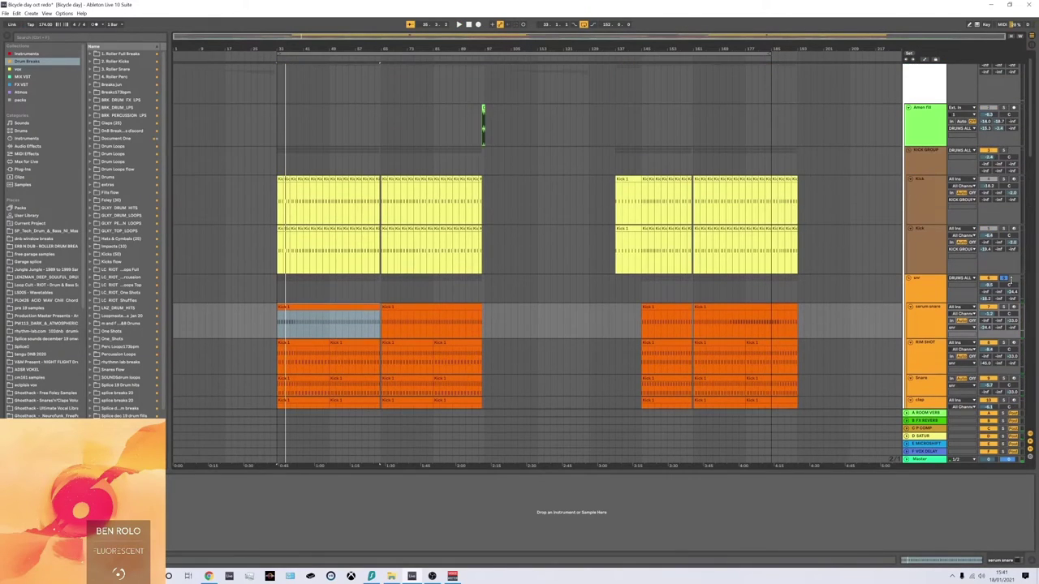
# Select the snr group, KICK GROUP and both Kick tracks, ending on the upper Kick's sampler.
pyautogui.click(1005, 280)
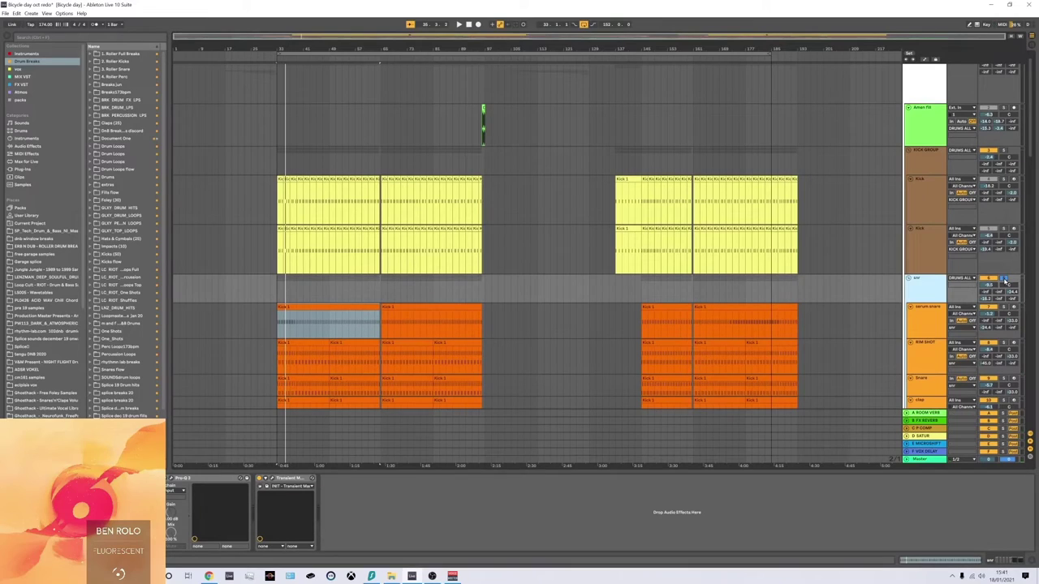
pyautogui.click(942, 173)
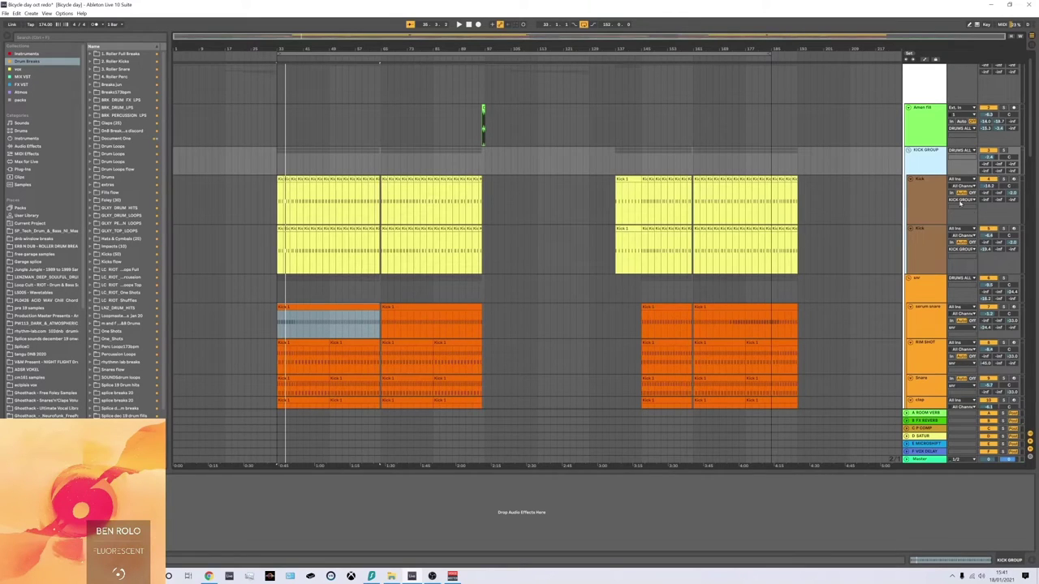
pyautogui.click(933, 215)
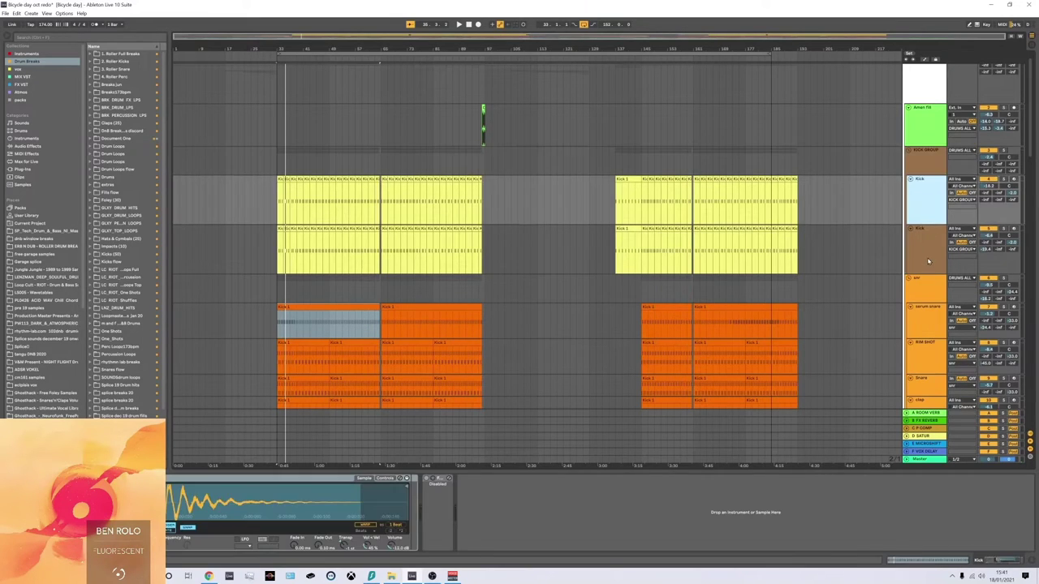
pyautogui.click(928, 260)
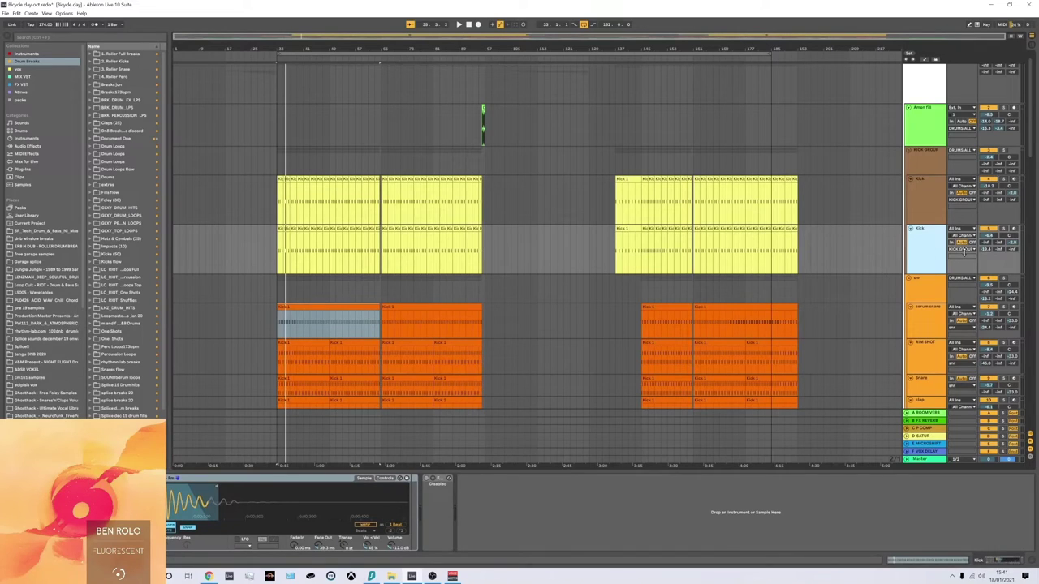
pyautogui.click(917, 210)
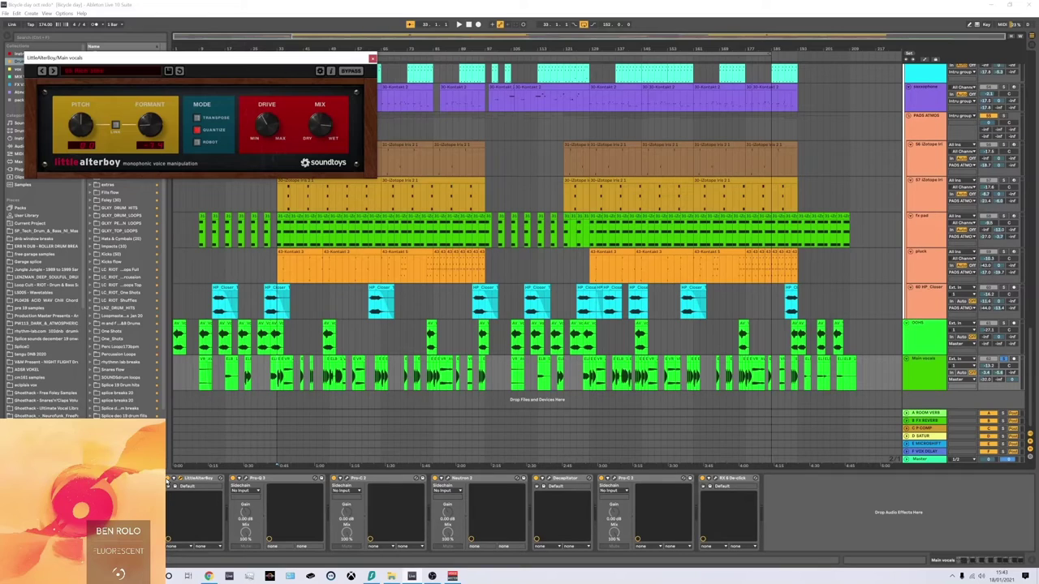
# Play the song with the Main vocals' Little AlterBoy window moved further into view.
pyautogui.click(168, 479)
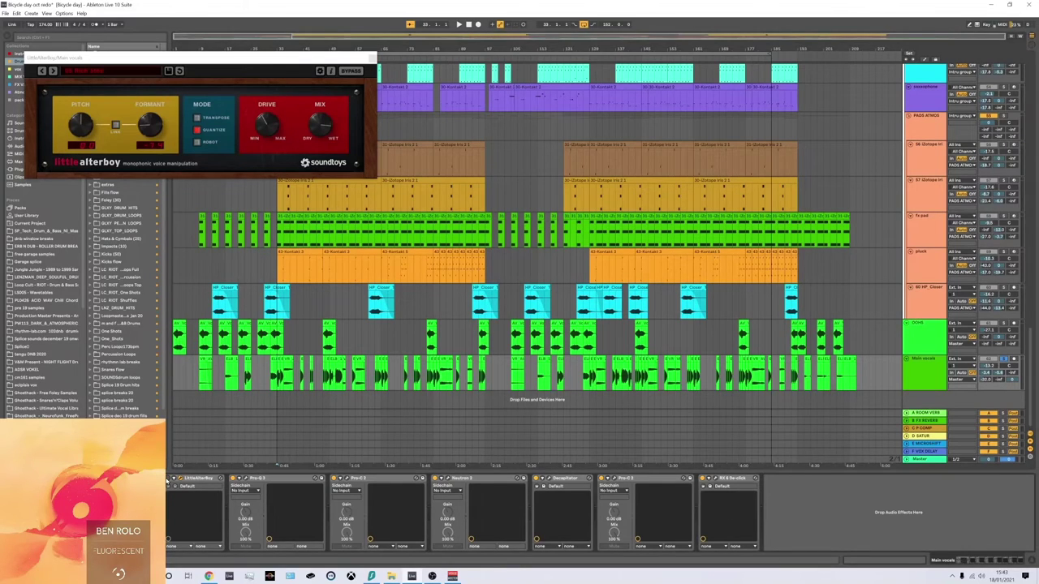
pyautogui.press('space')
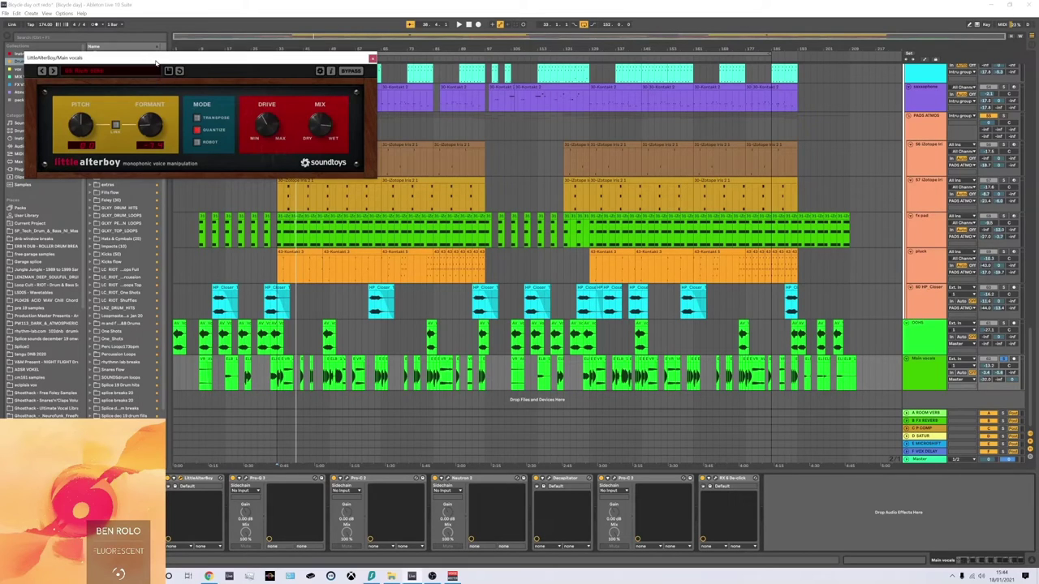
pyautogui.moveTo(156, 58); pyautogui.dragTo(283, 91)
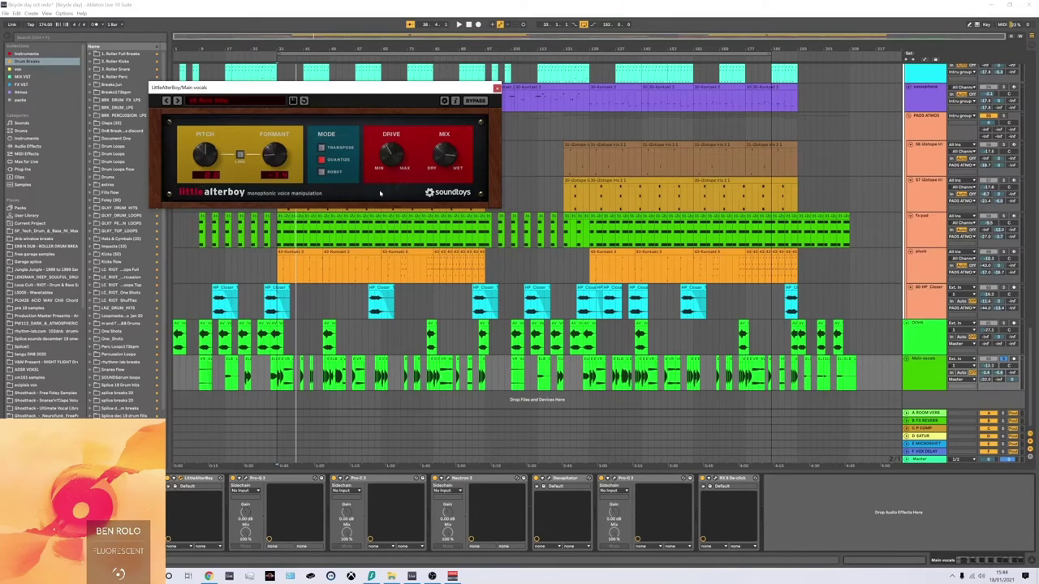
# Close Little AlterBoy and resume playback from bar 33.
pyautogui.click(496, 88)
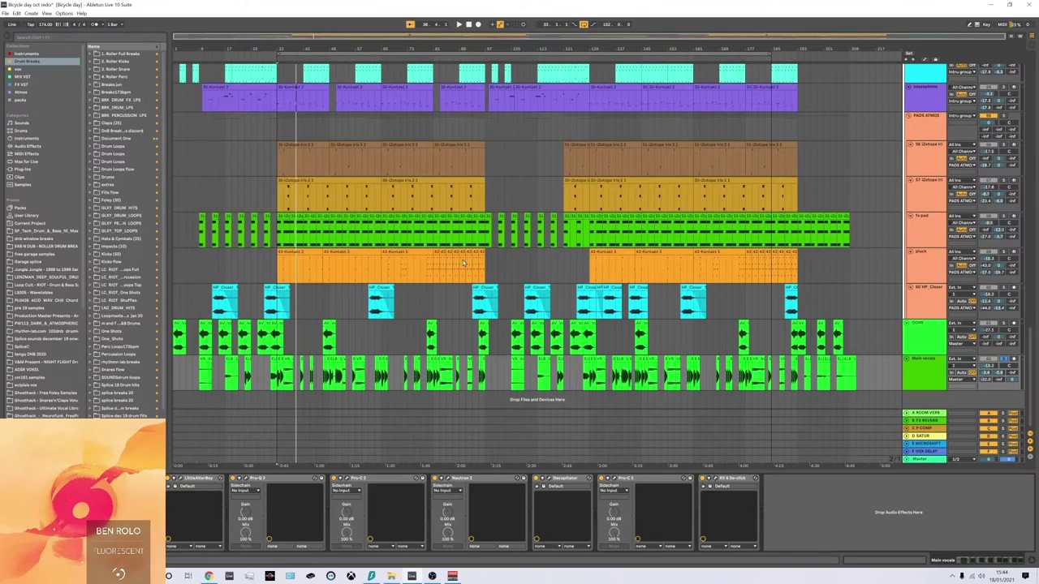
pyautogui.click(277, 384)
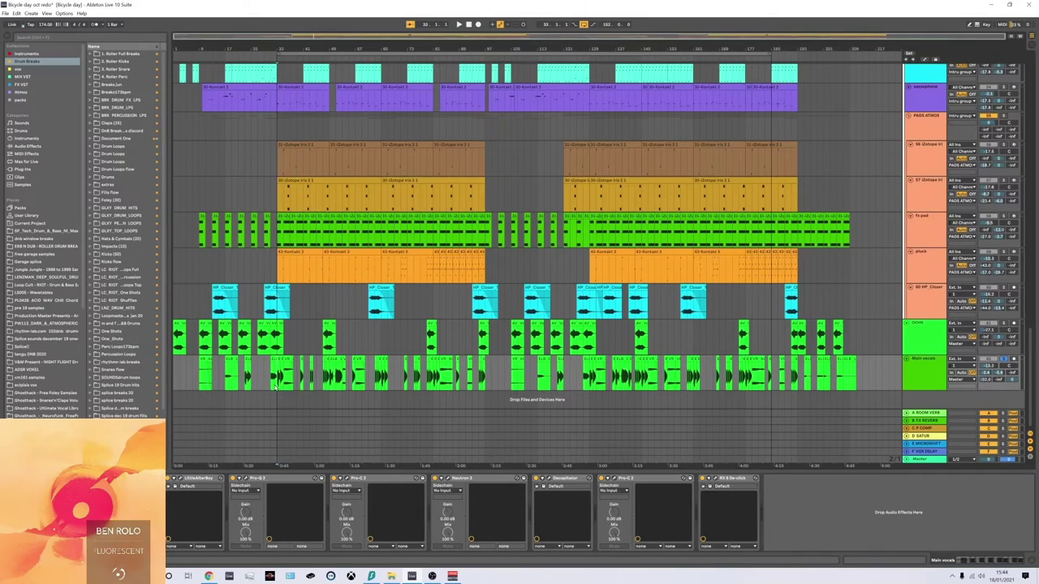
pyautogui.press('space')
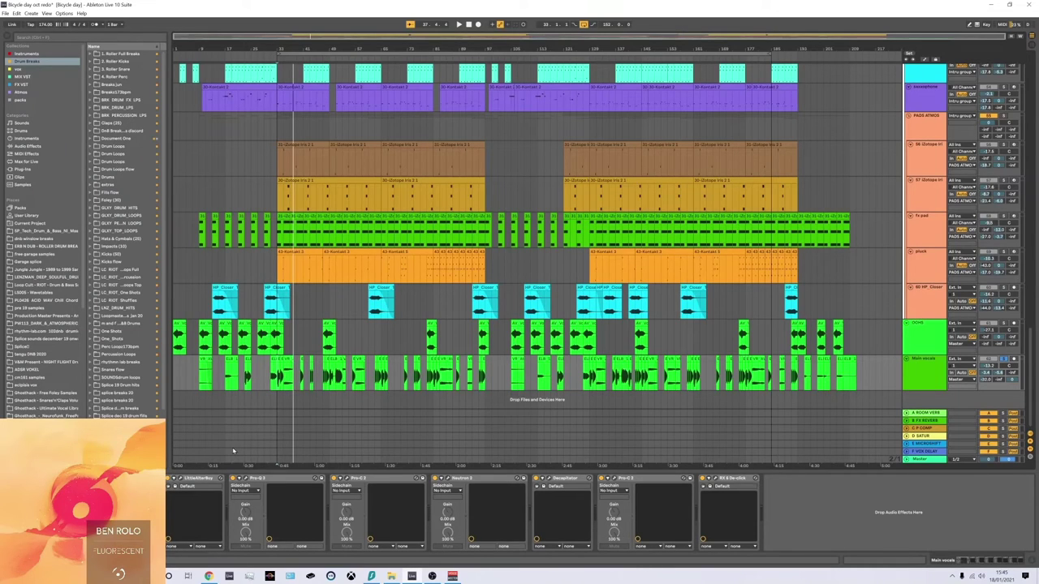
# Review Main vocals' Pro-Q 3, Neutron 2's Equalizer module and Decapitator, closing each window afterwards.
pyautogui.click(248, 484)
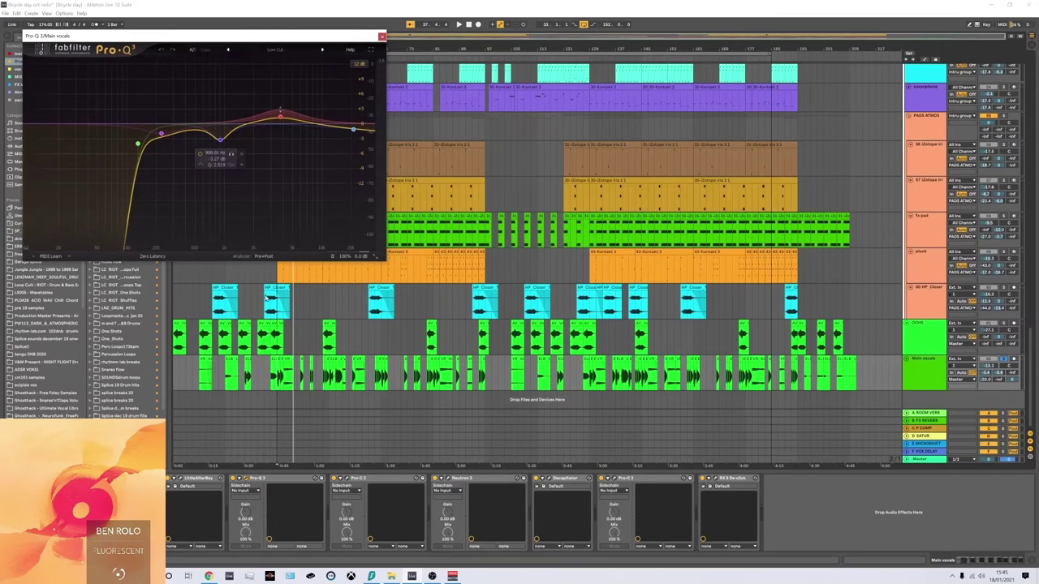
pyautogui.click(382, 37)
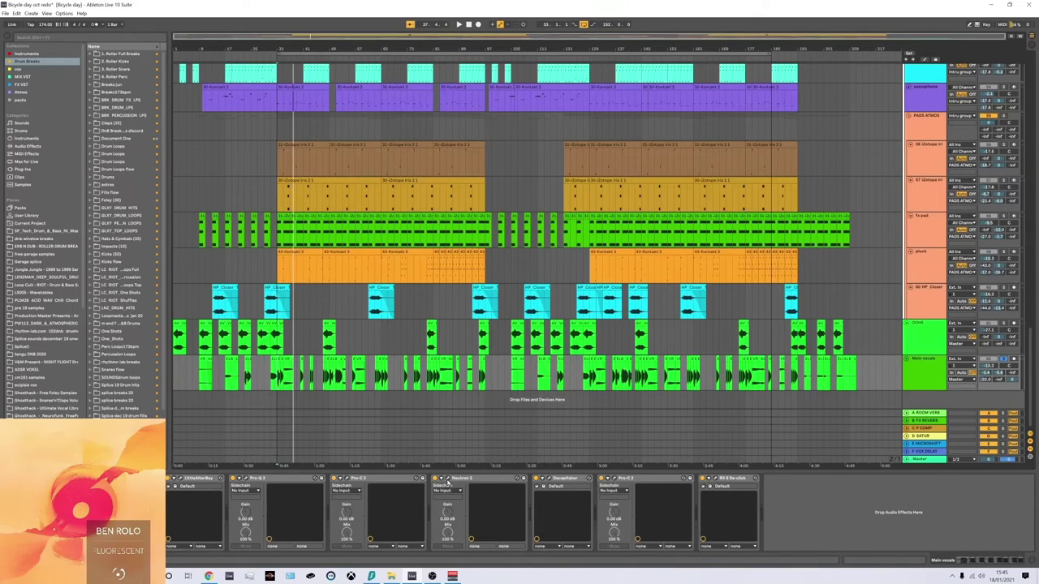
pyautogui.click(448, 481)
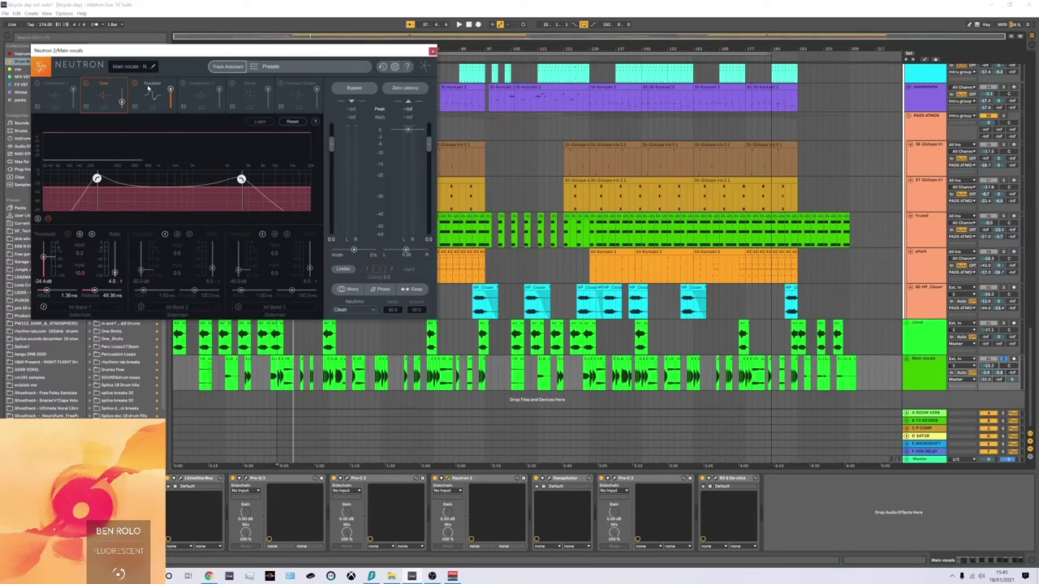
pyautogui.click(148, 90)
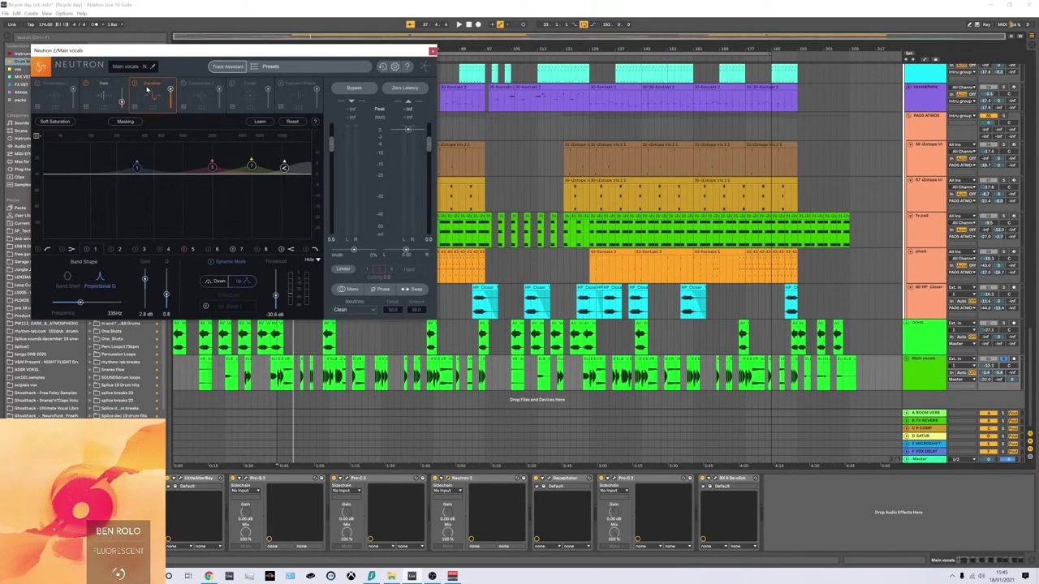
pyautogui.click(432, 51)
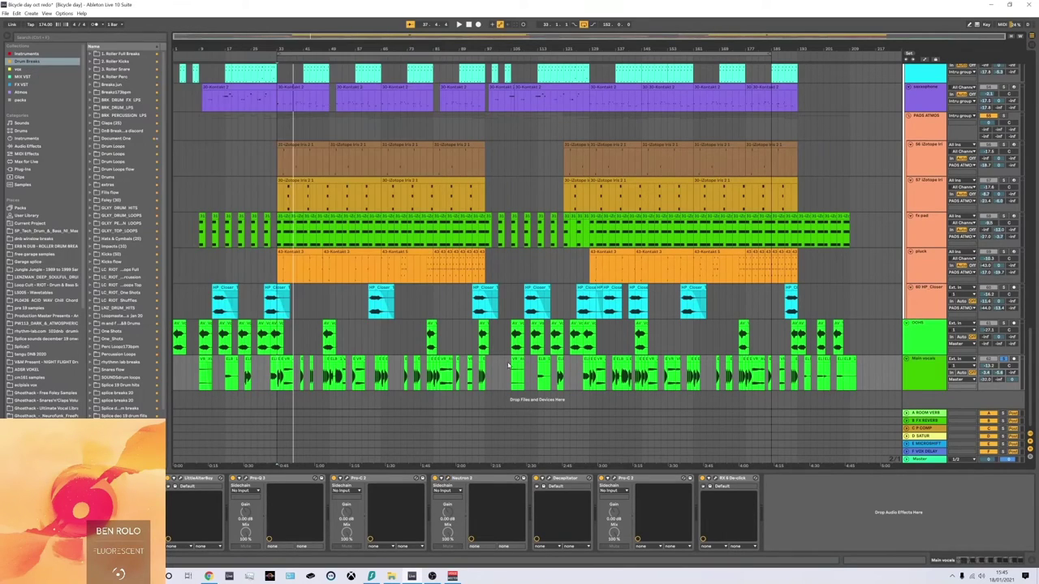
pyautogui.click(546, 484)
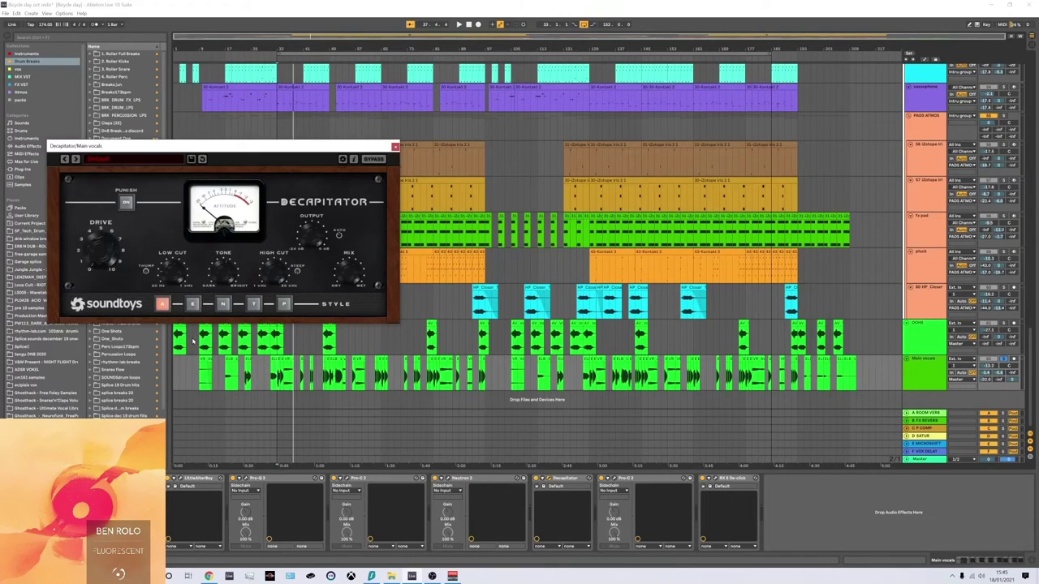
pyautogui.click(395, 148)
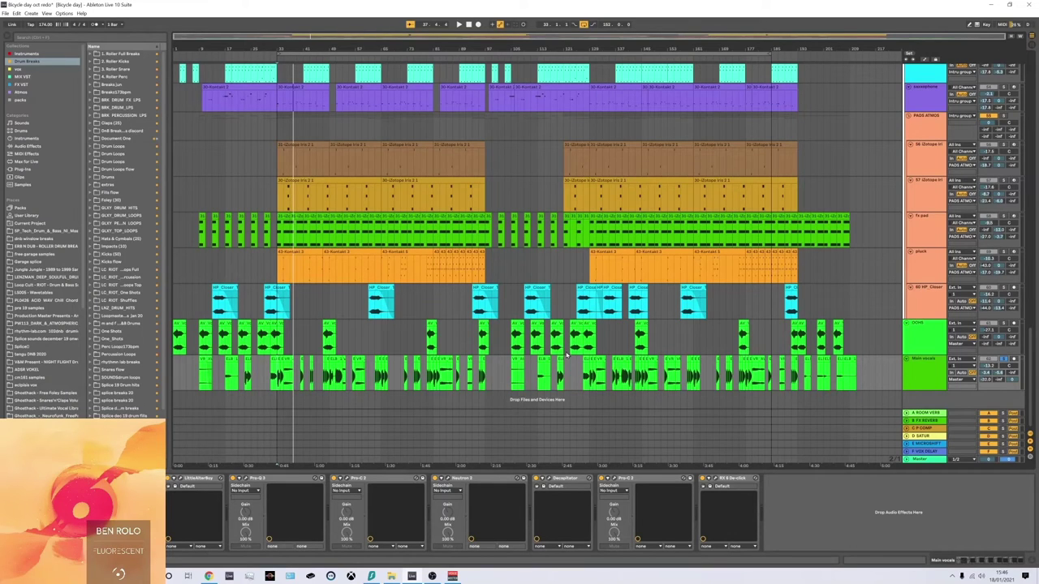
# Keep Main vocals as Intro Neutron's masking source and inspect EQ band 5 (−5.1 dB at 2113 Hz).
pyautogui.scroll(1, 567, 354)
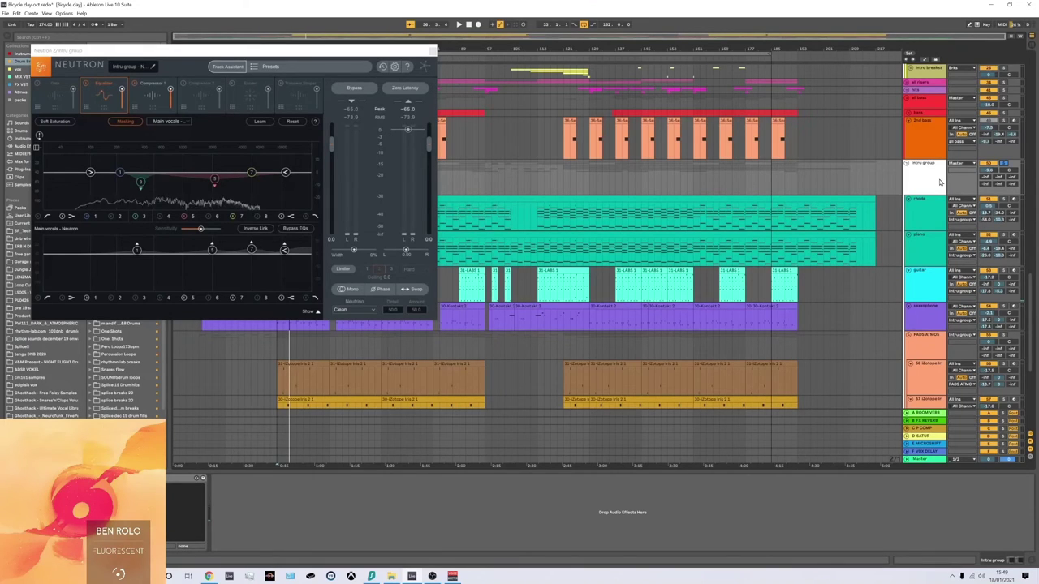
pyautogui.click(187, 122)
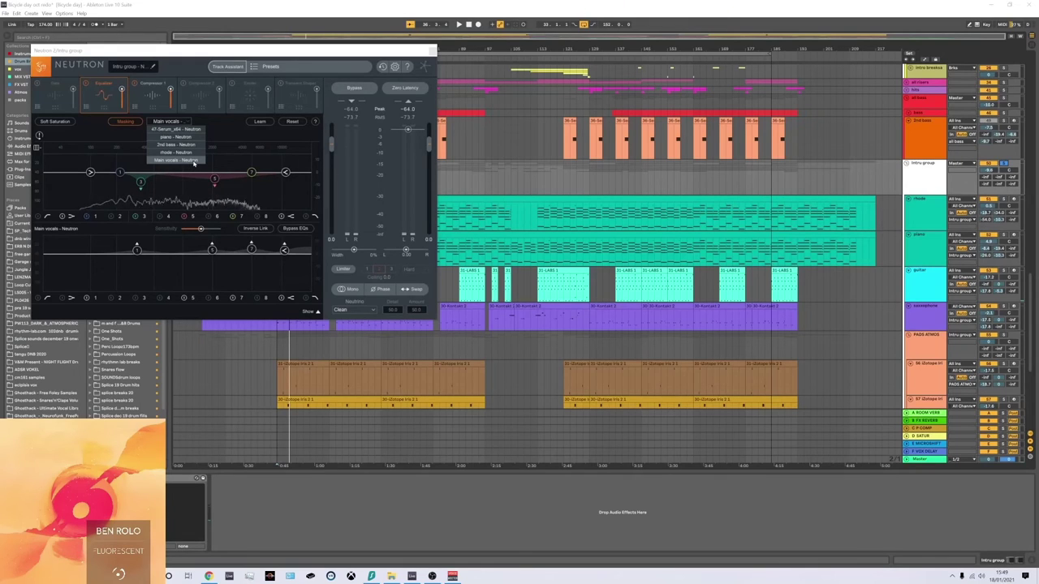
pyautogui.click(193, 162)
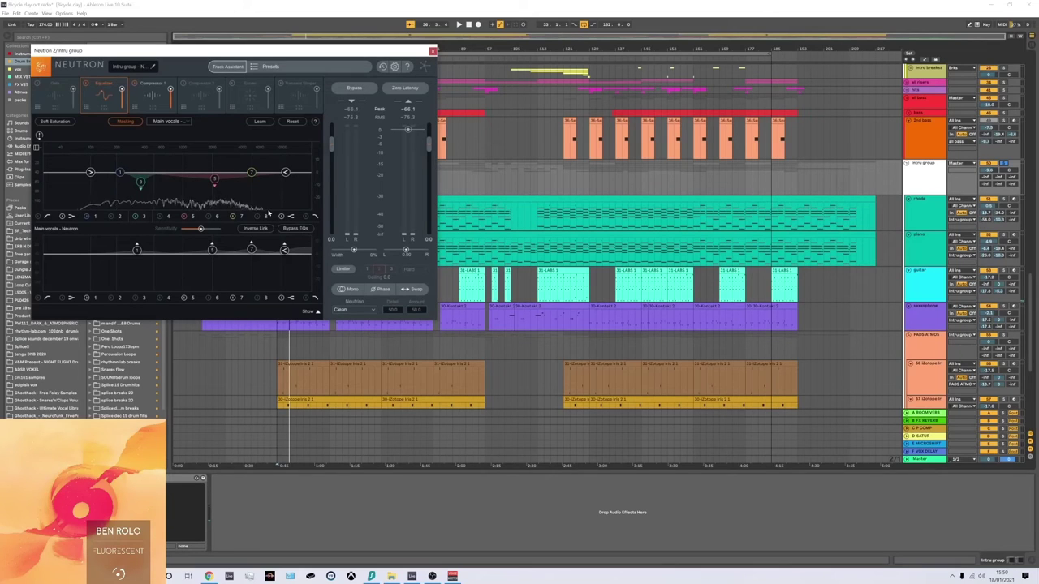
pyautogui.moveTo(268, 50); pyautogui.dragTo(678, 47)
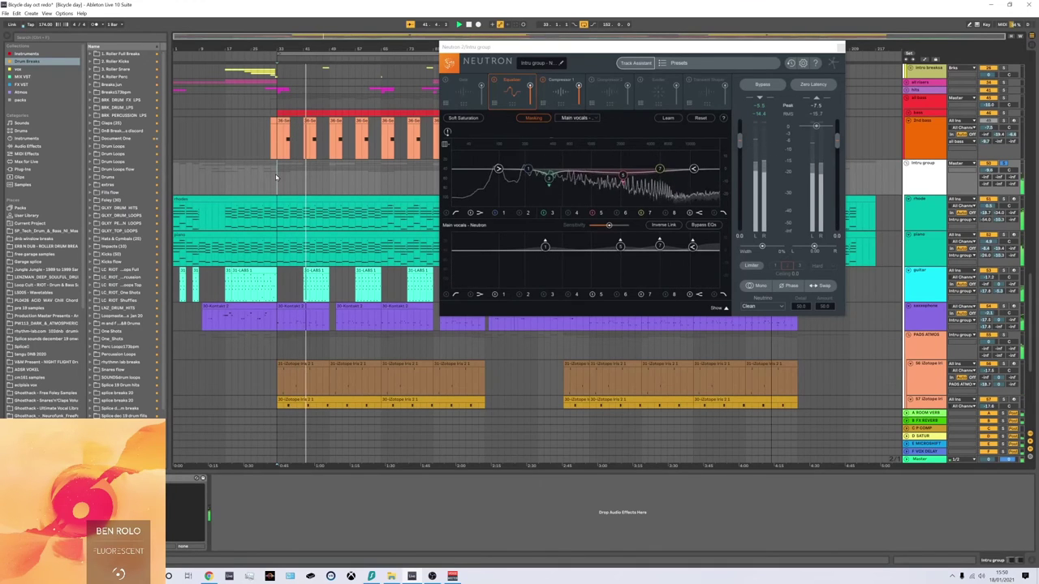
pyautogui.click(623, 176)
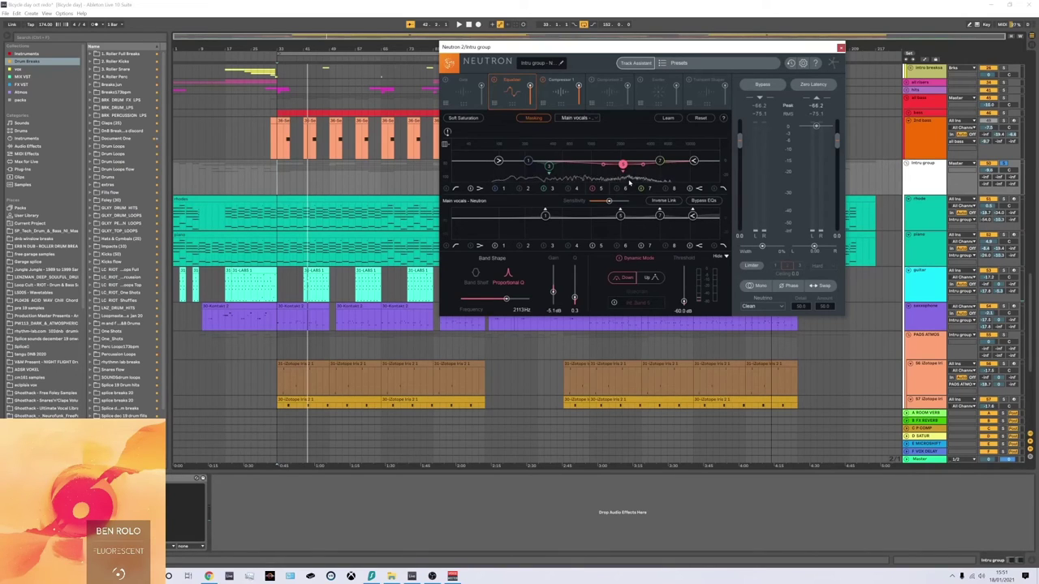
# Close the Neutron window and select the first iZotope pad track.
pyautogui.scroll(-5, 276, 210)
pyautogui.click(276, 210)
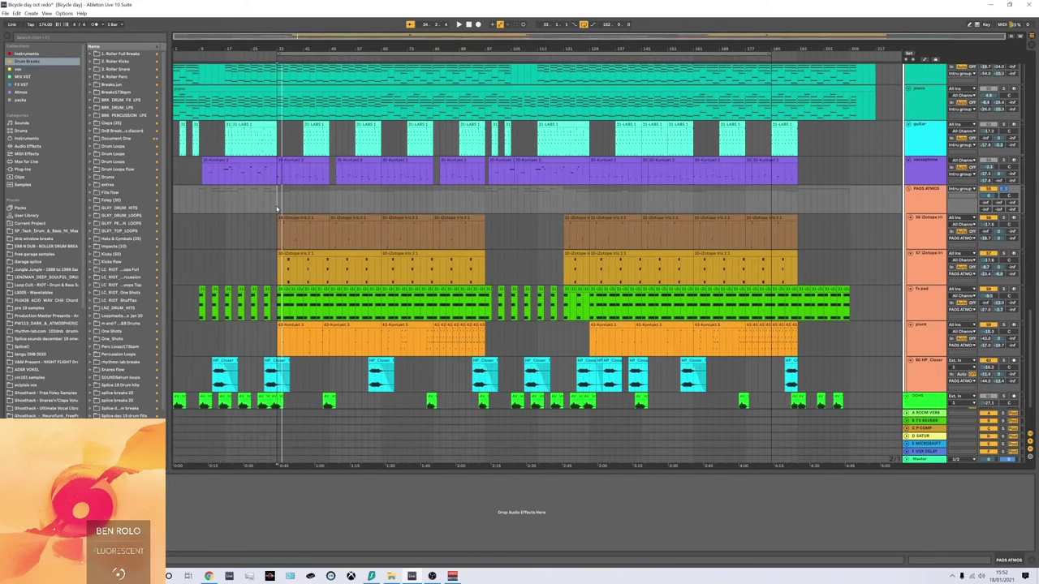
pyautogui.click(928, 235)
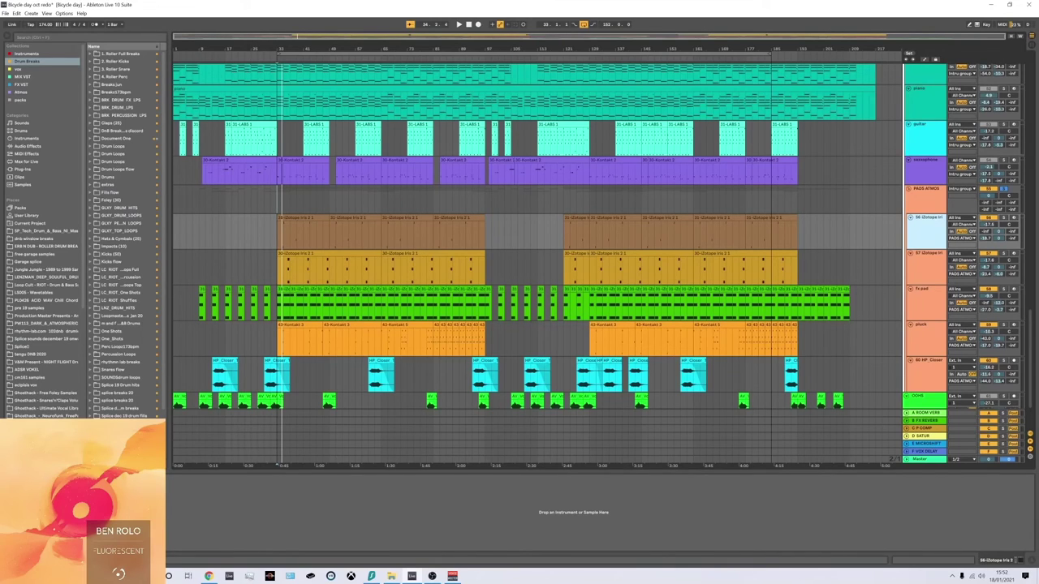
# Review the iZotope Iris 2 presets and sample mix view, then close its window.
pyautogui.hotkey('ctrl', 'alt', 'p')
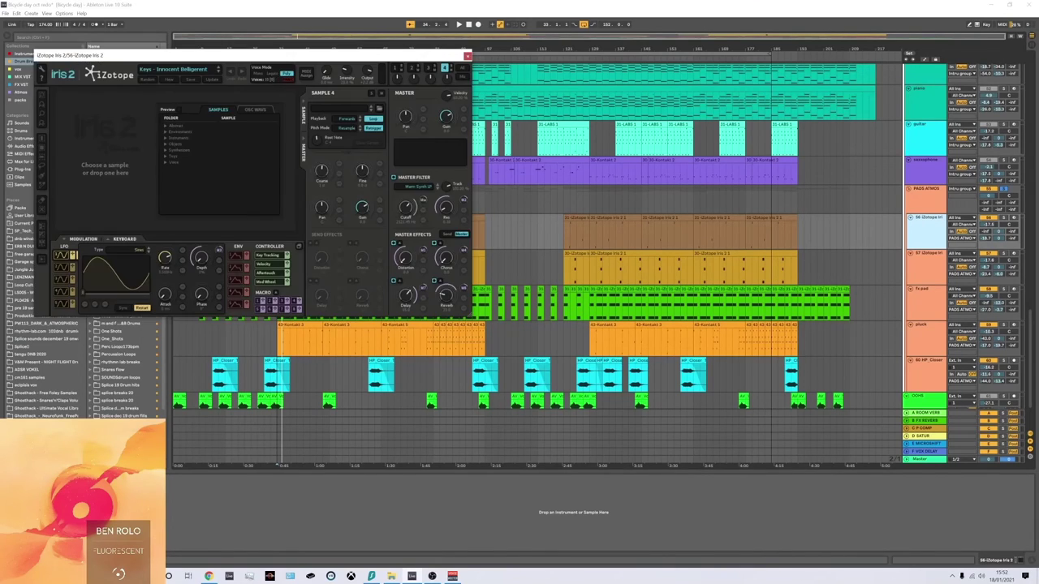
pyautogui.click(185, 71)
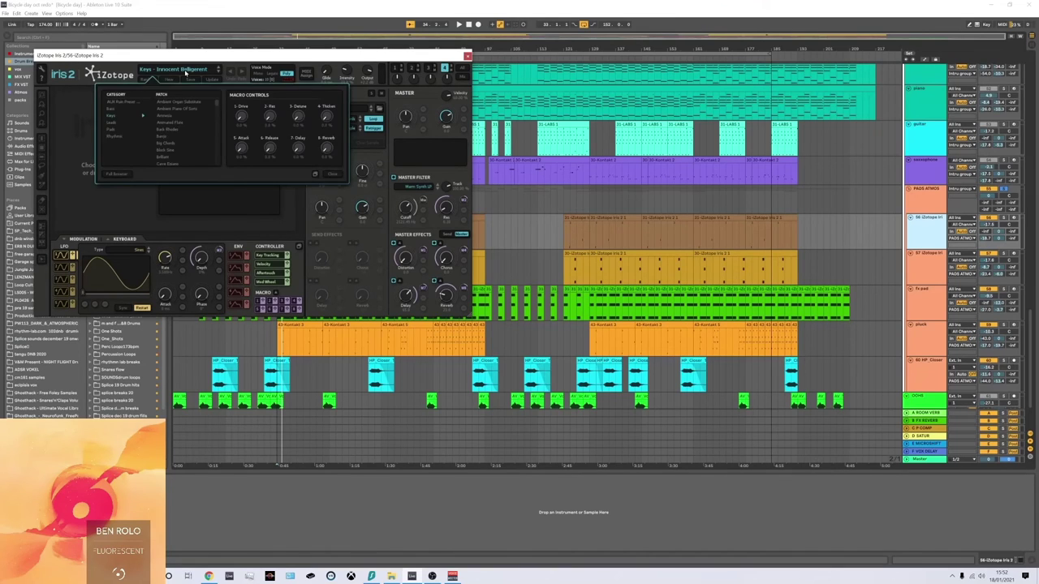
pyautogui.click(185, 72)
pyautogui.click(460, 77)
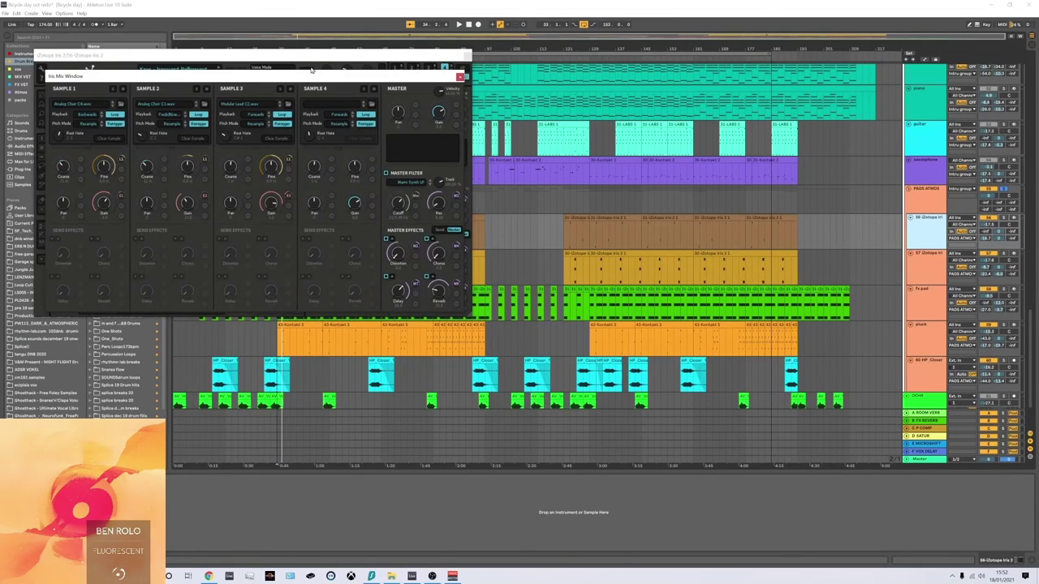
pyautogui.moveTo(310, 55); pyautogui.dragTo(733, 57)
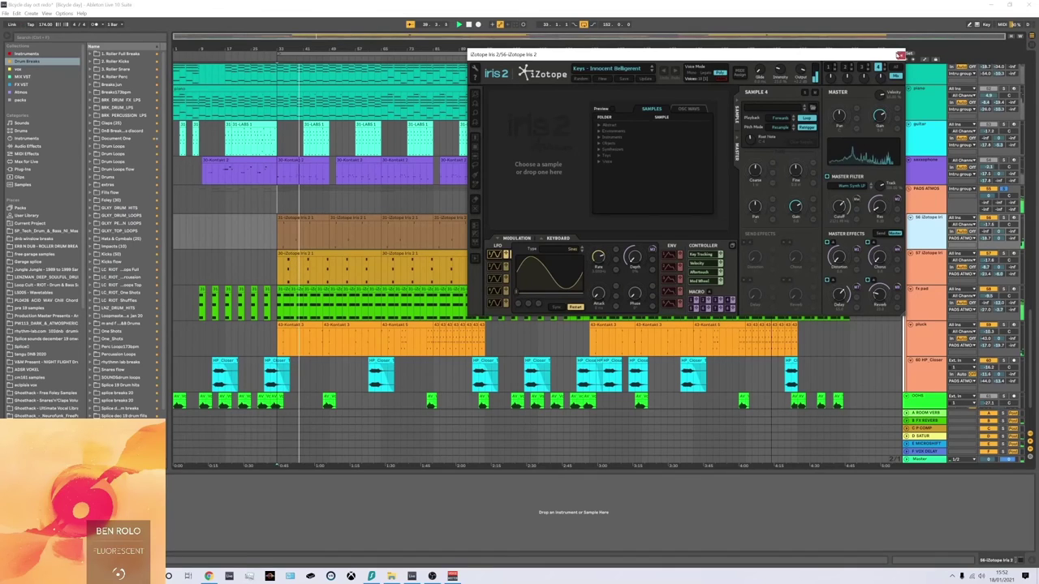
pyautogui.click(901, 55)
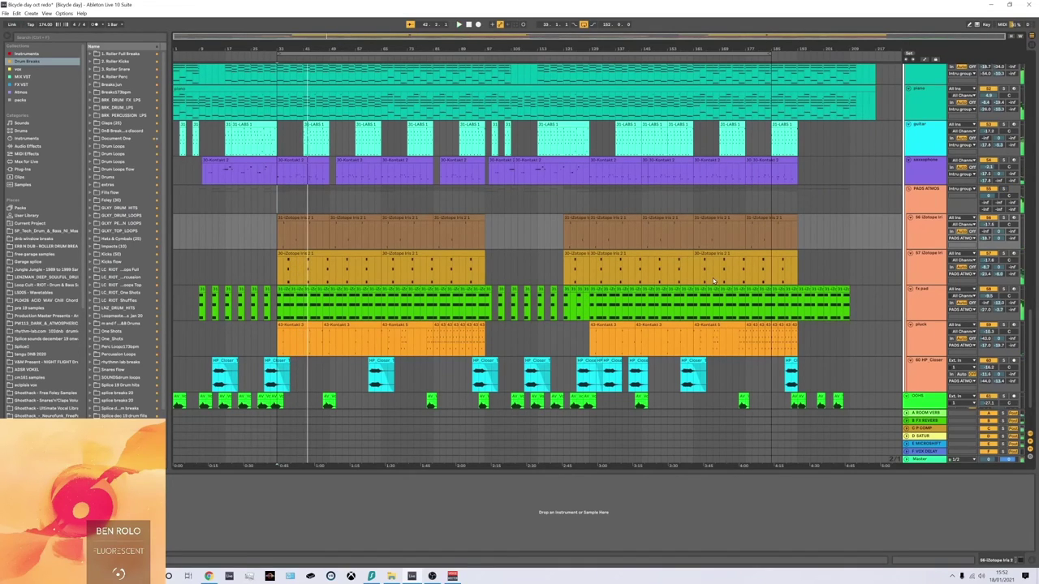
# Select the PADS ATMOS and iZotope pad tracks, checking PanMan on the second pad.
pyautogui.click(929, 209)
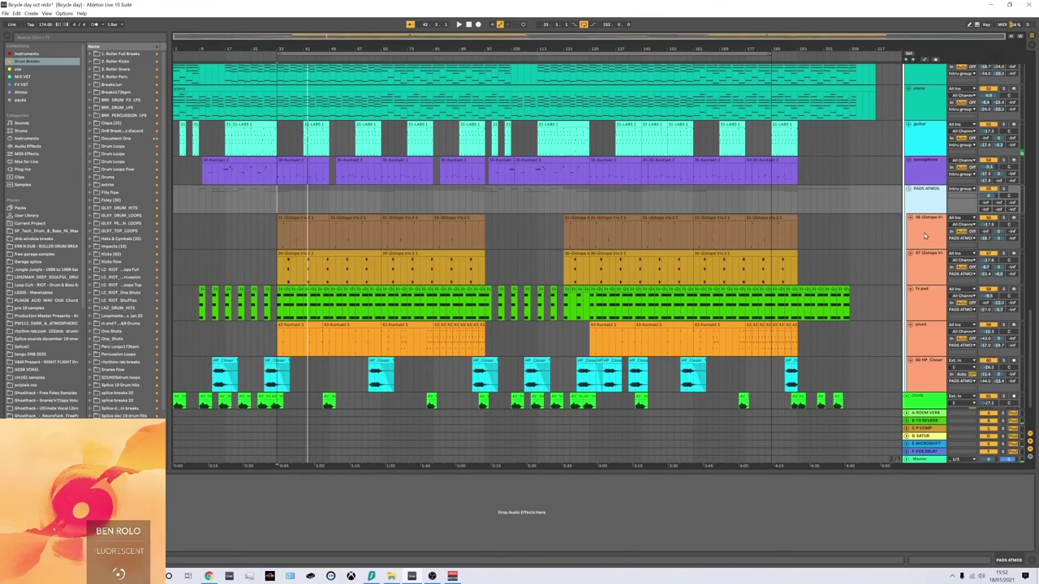
pyautogui.click(924, 236)
pyautogui.click(925, 268)
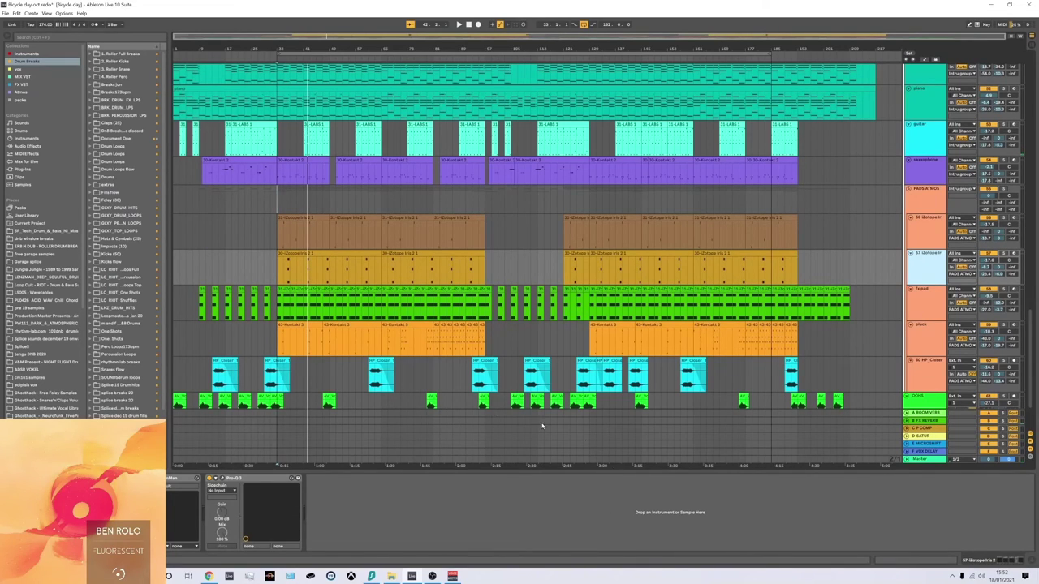
pyautogui.click(196, 478)
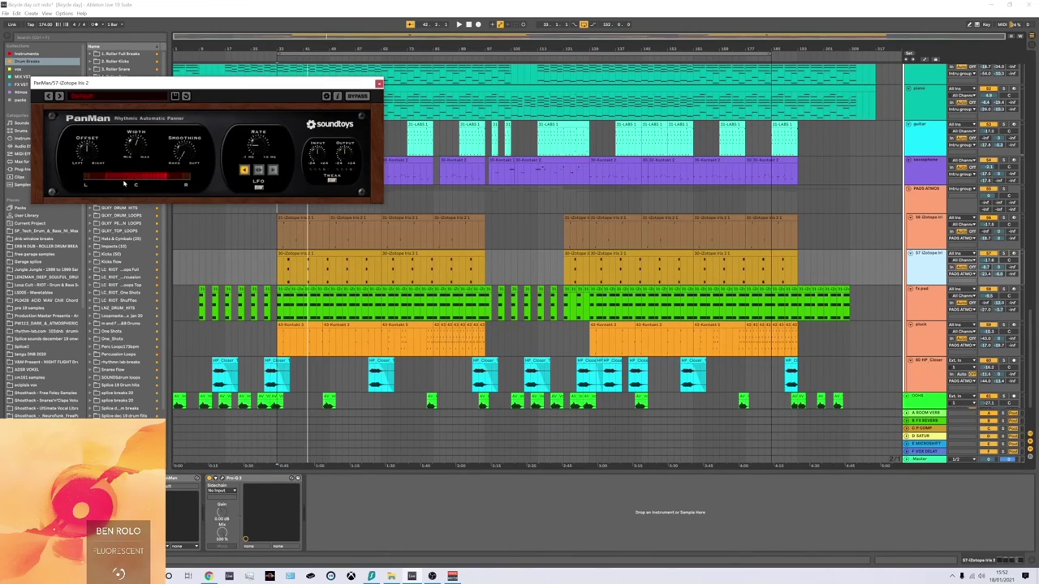
pyautogui.click(378, 83)
# Select the pluck track and bring up the MSED and SPAN Plus plug-in windows.
pyautogui.scroll(-1, 624, 249)
pyautogui.scroll(-1, 623, 249)
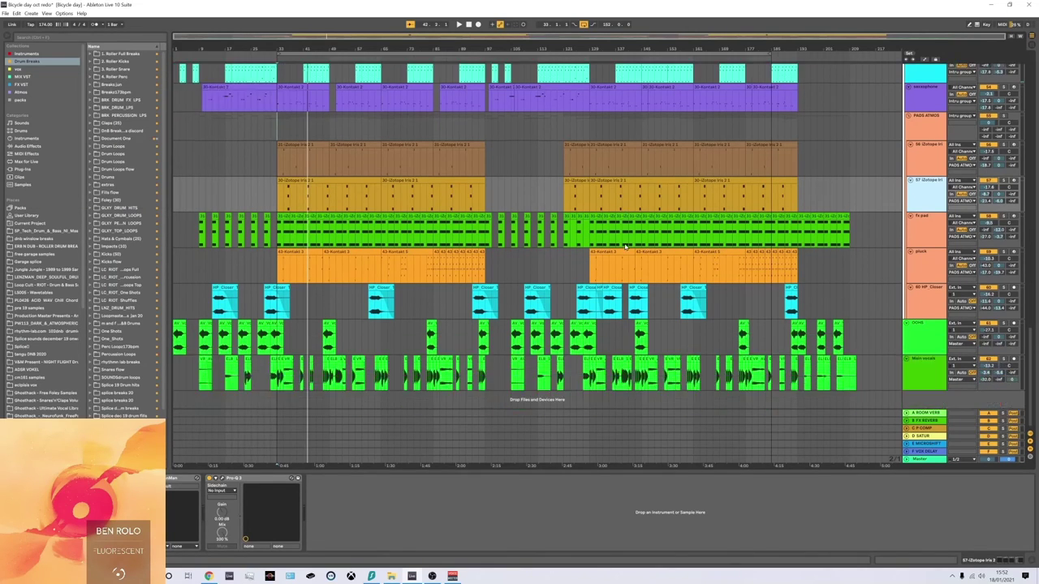
pyautogui.click(943, 264)
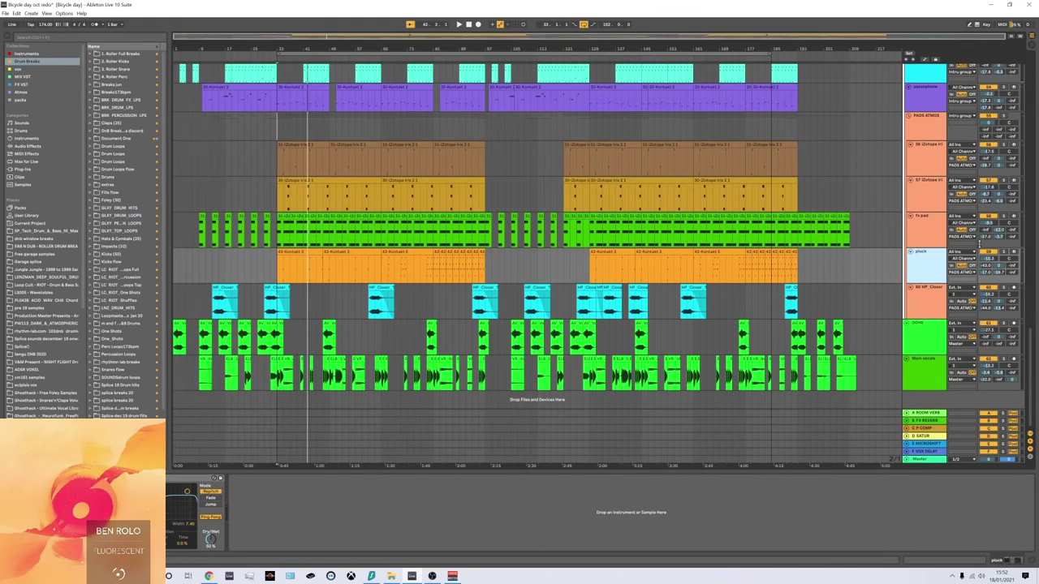
pyautogui.hotkey('ctrl', 'alt', 'p')
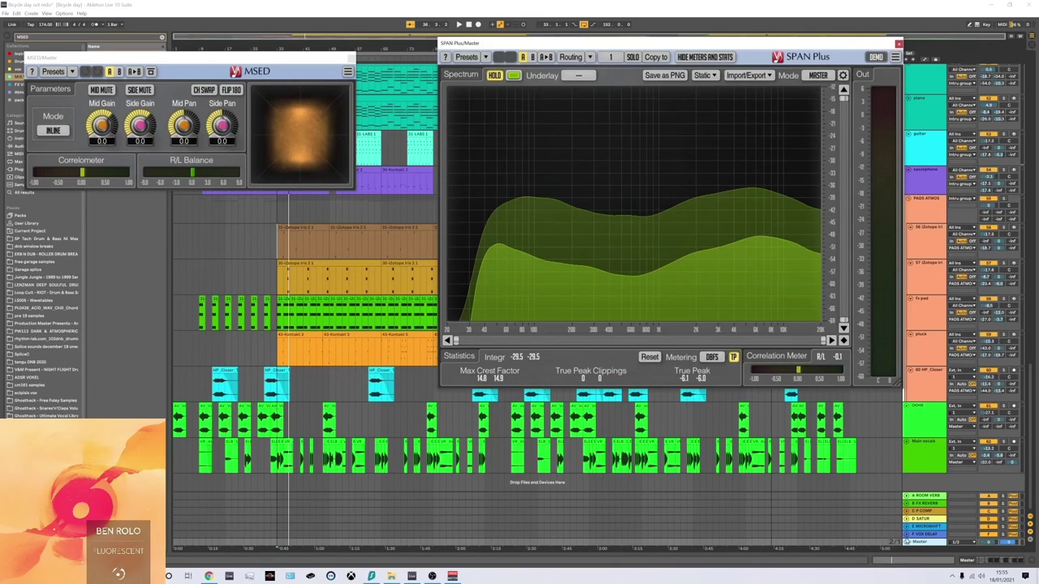
# Show the Master device chain, review SSLComp, and close the SSLComp, Pro-MB and SPAN Plus windows.
pyautogui.click(919, 549)
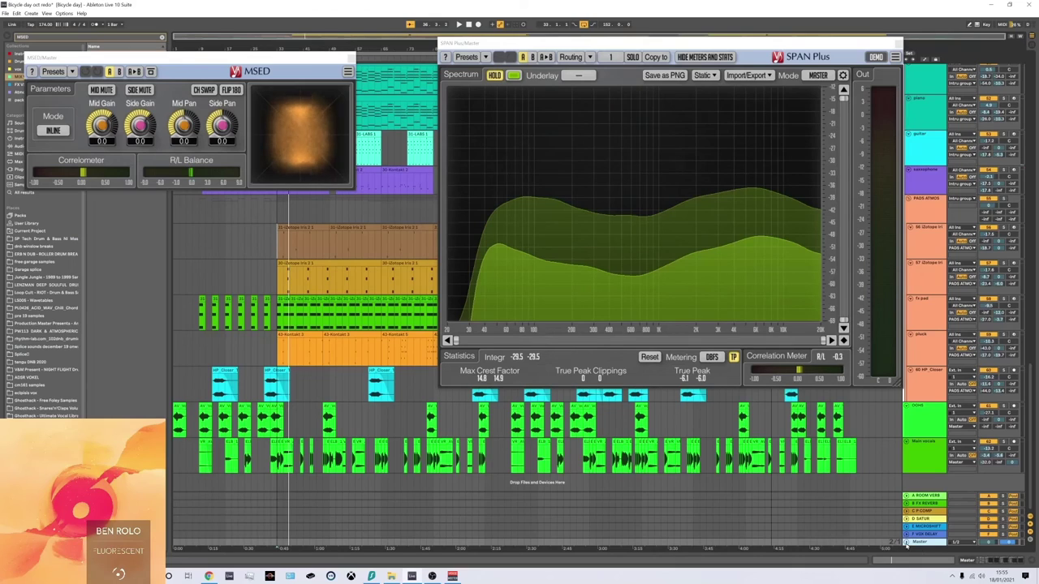
pyautogui.click(984, 561)
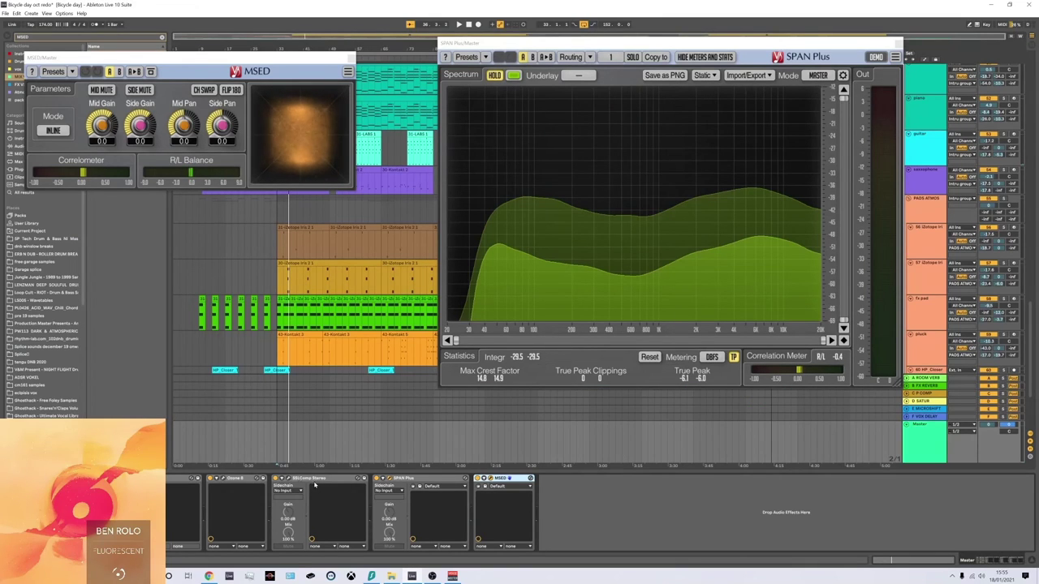
pyautogui.click(288, 484)
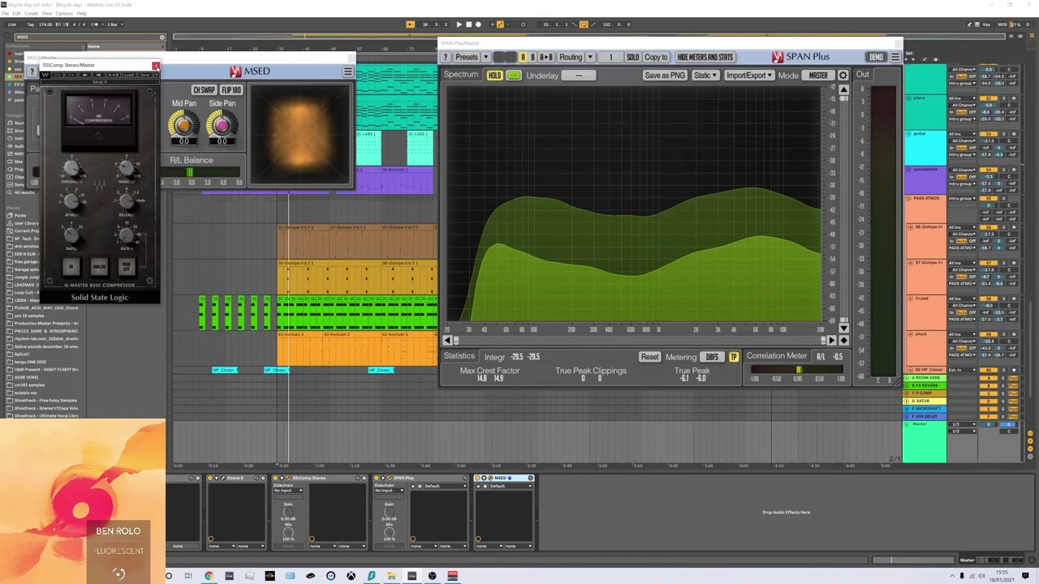
pyautogui.click(156, 65)
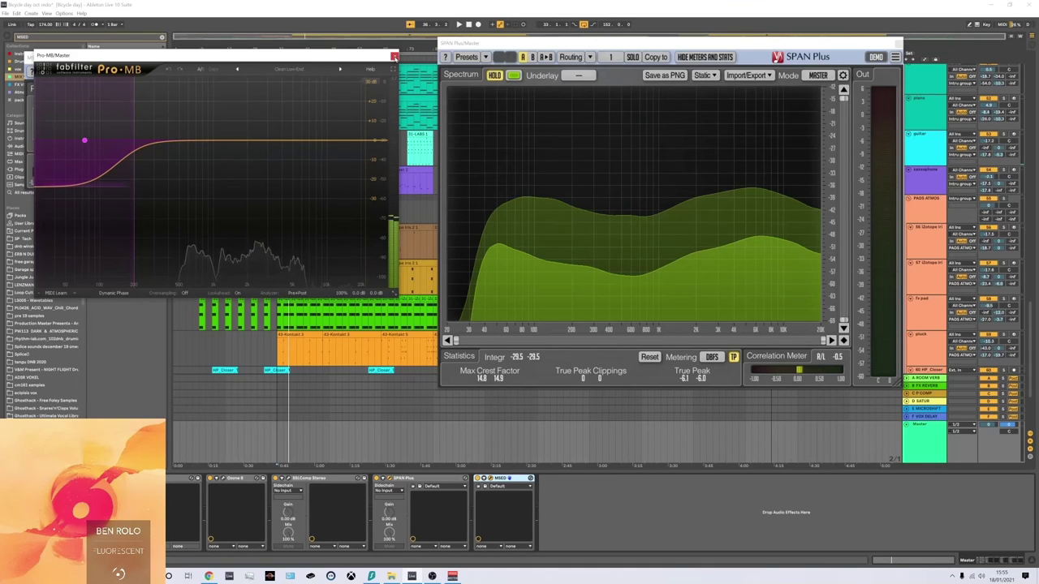
pyautogui.click(395, 56)
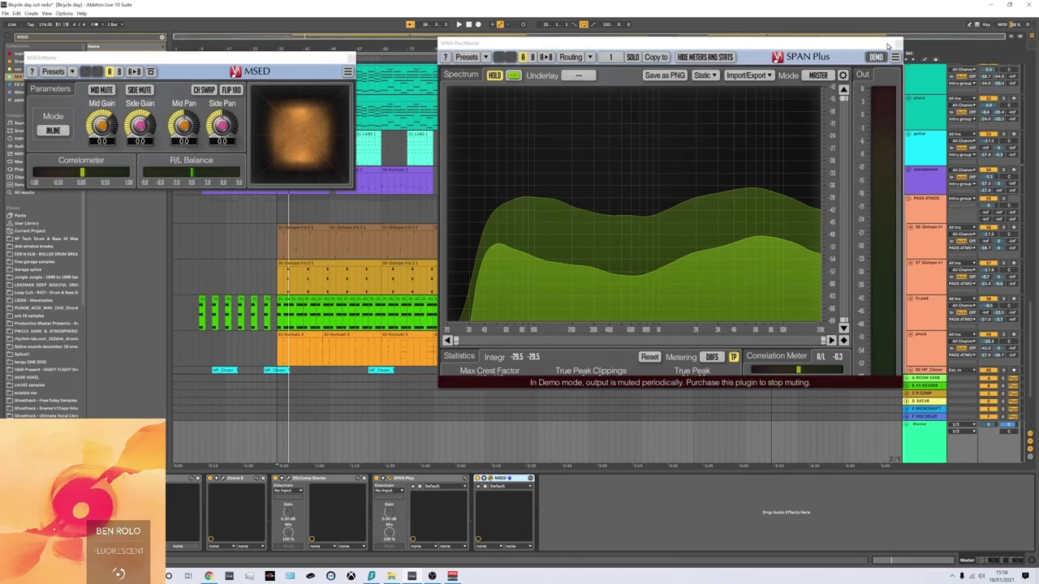
pyautogui.click(894, 43)
pyautogui.hotkey('ctrl', 'alt', 'p')
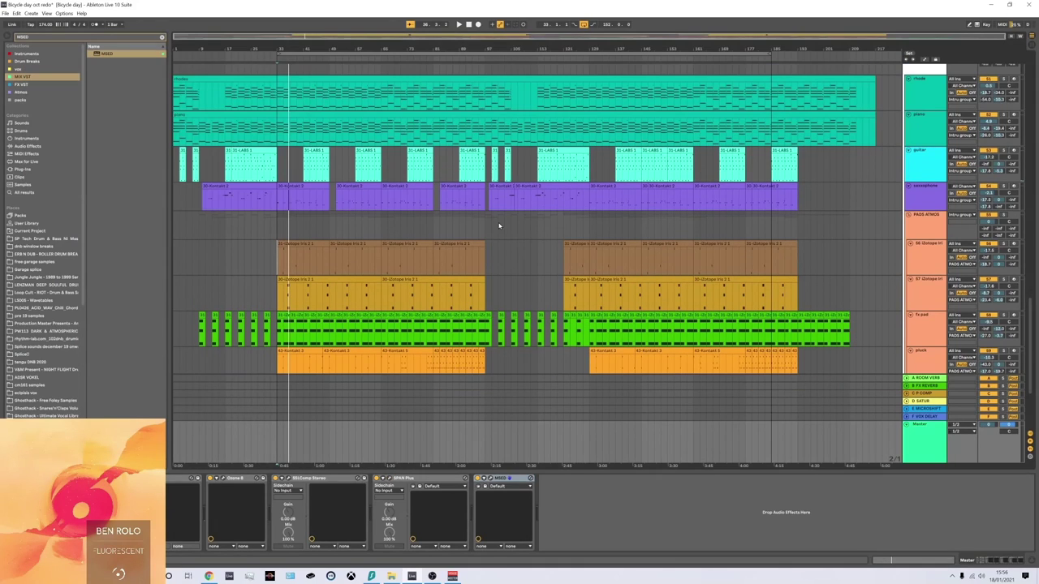